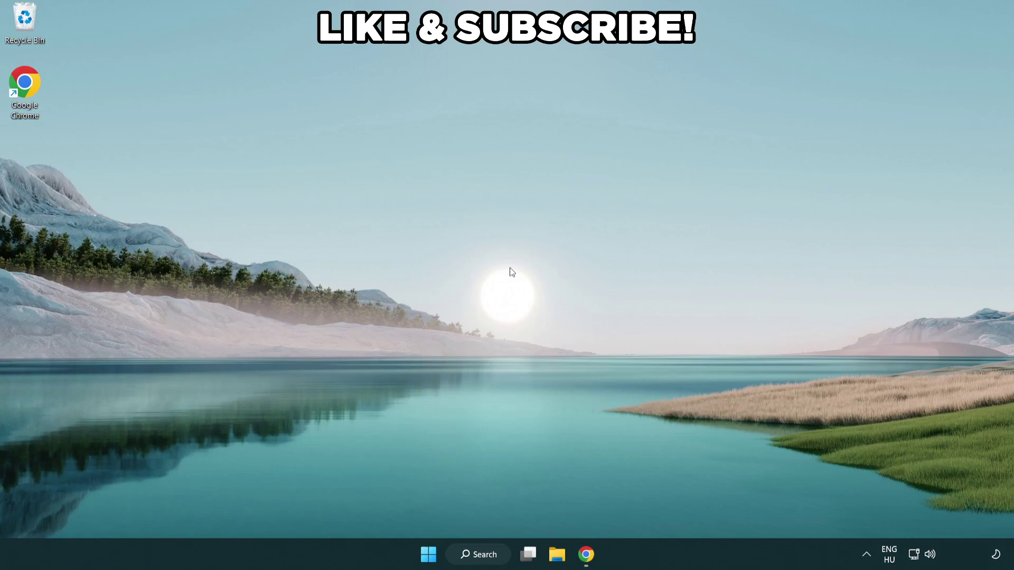
Search Windows for 'edit power plan'
left_click(491, 553)
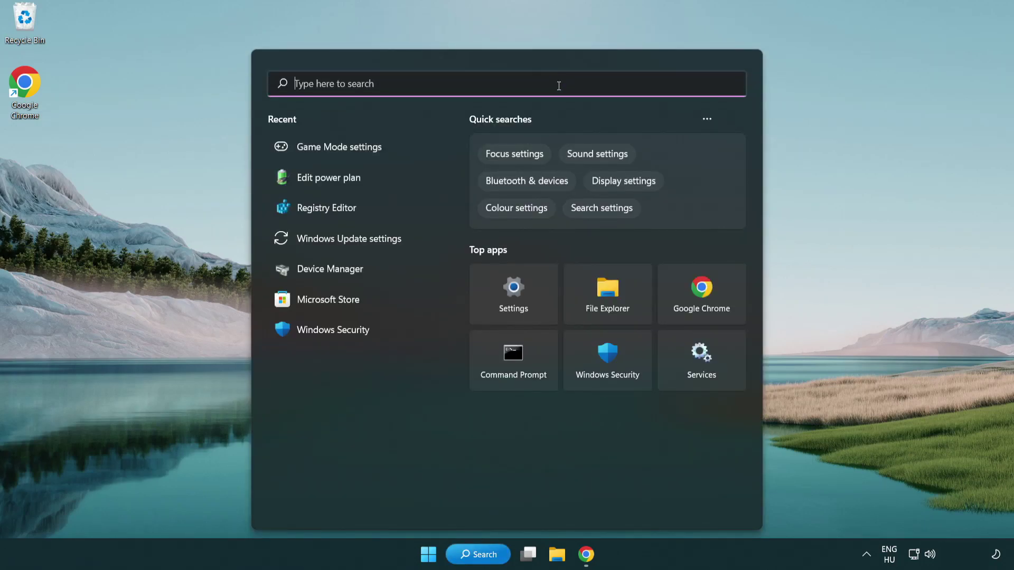
type("edit power ")
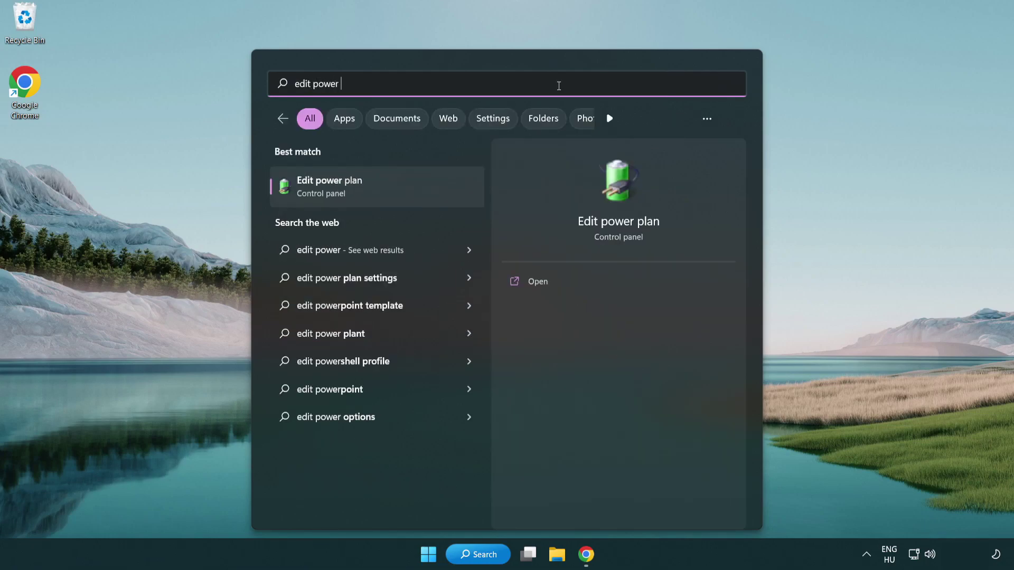
type("plan")
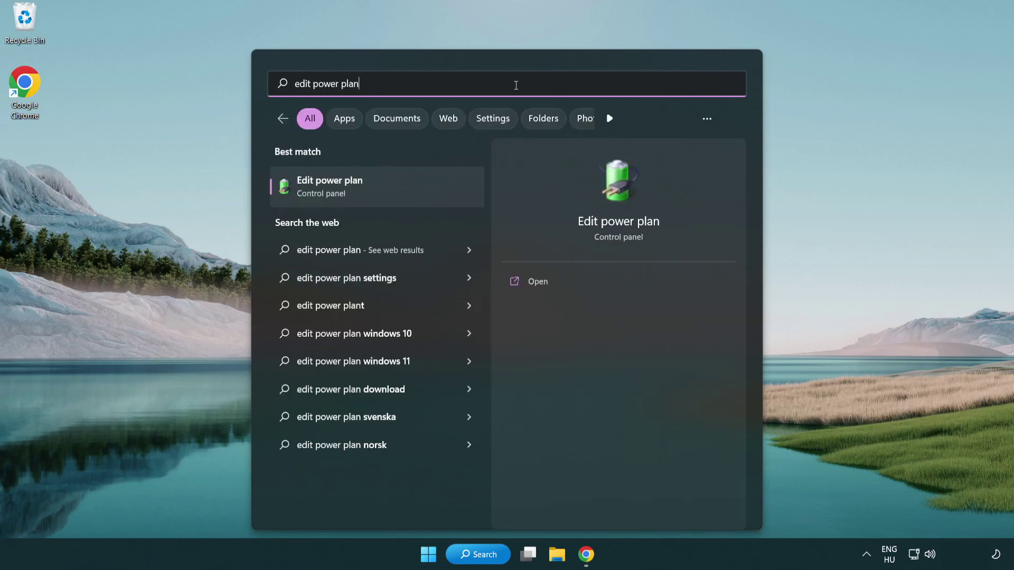
Make High performance the active power plan, then search Windows for 'device manager'
left_click(381, 189)
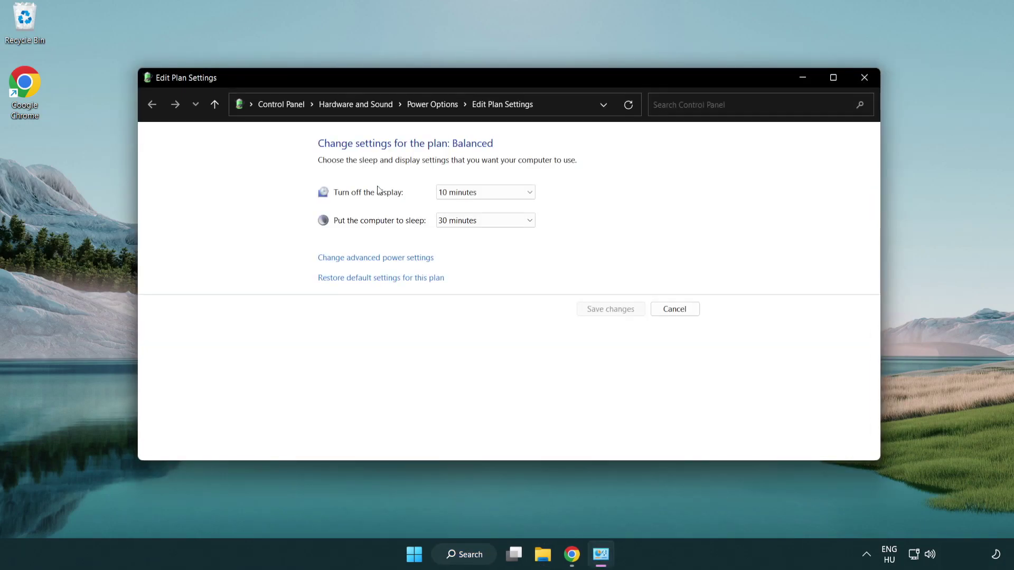
left_click(441, 115)
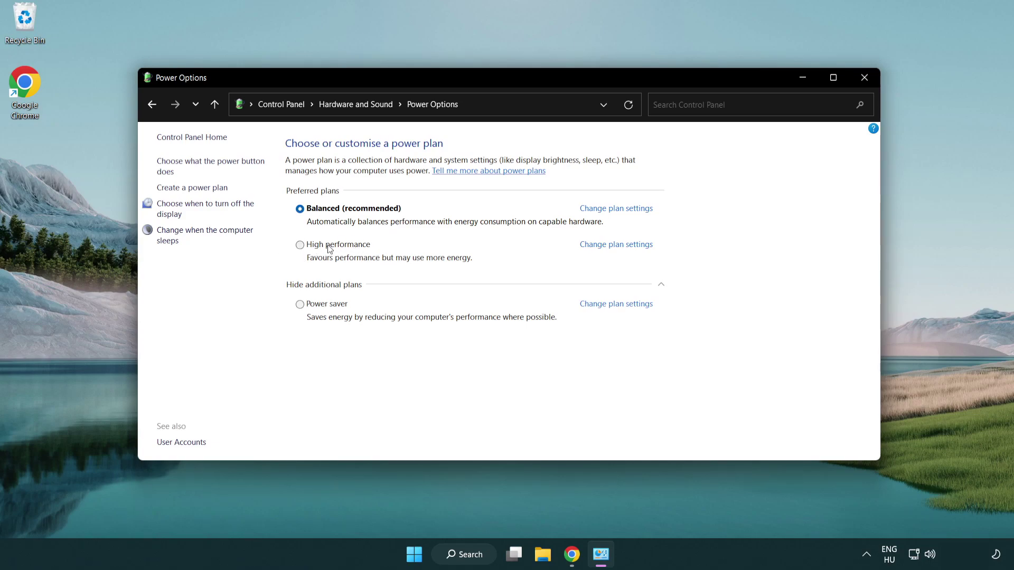
left_click(300, 248)
left_click(863, 78)
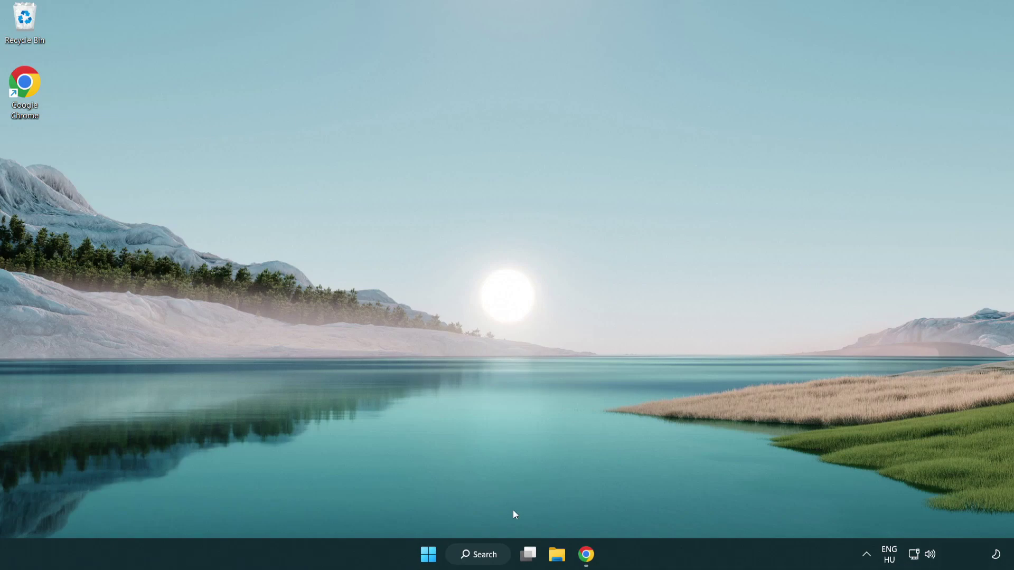
left_click(491, 555)
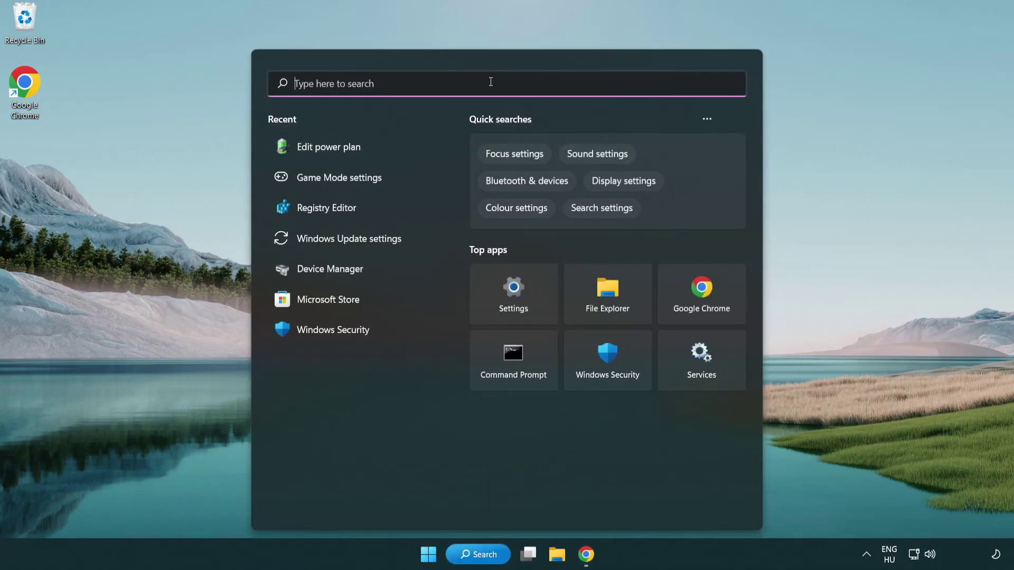
type("device manager")
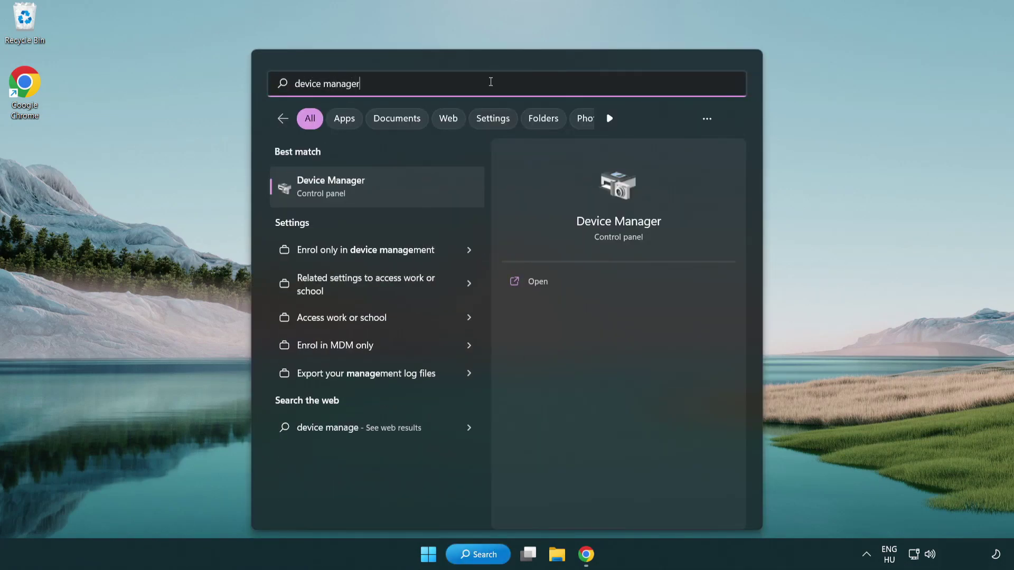
Auto-search drivers for the VMware SVGA 3D adapter, confirm the best is installed, and exit Device Manager
left_click(388, 190)
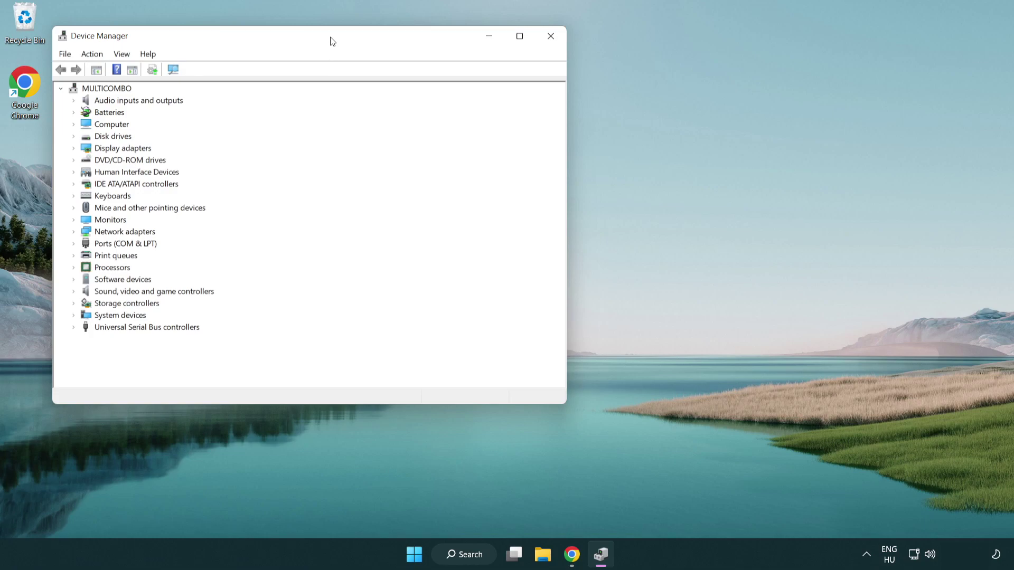
left_click_drag(332, 41, 520, 95)
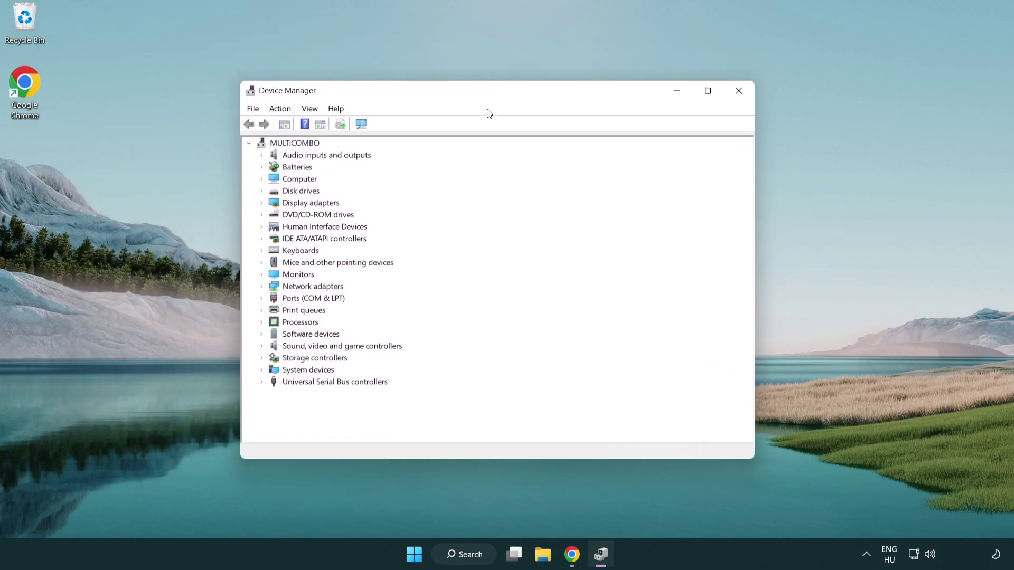
left_click(274, 201)
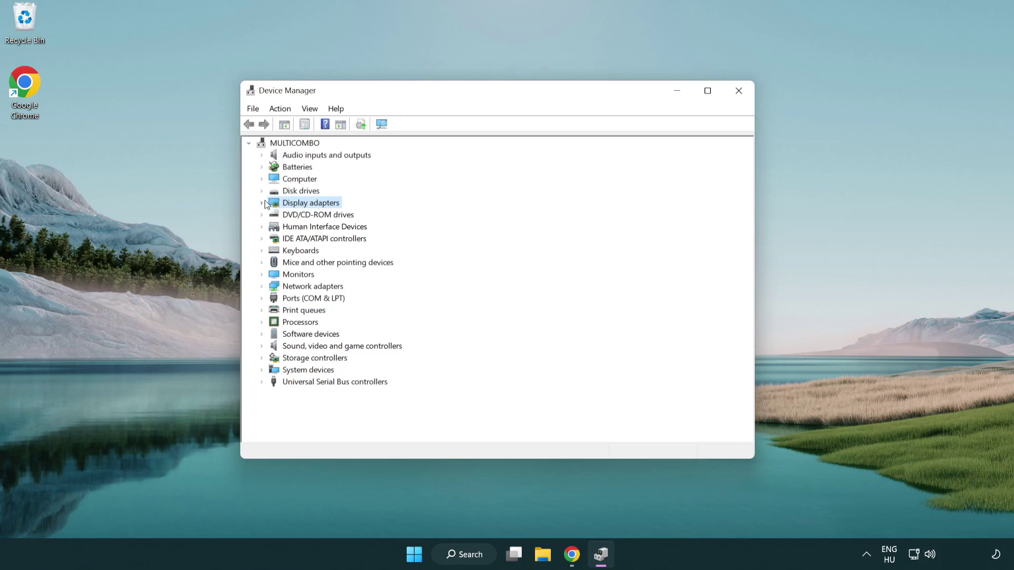
left_click(262, 203)
left_click(273, 218)
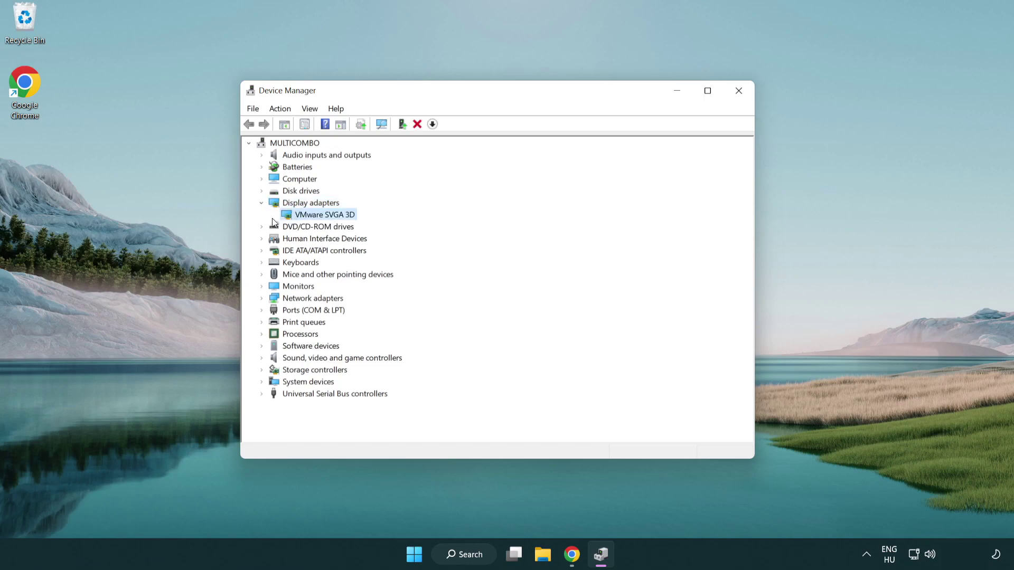
right_click(318, 216)
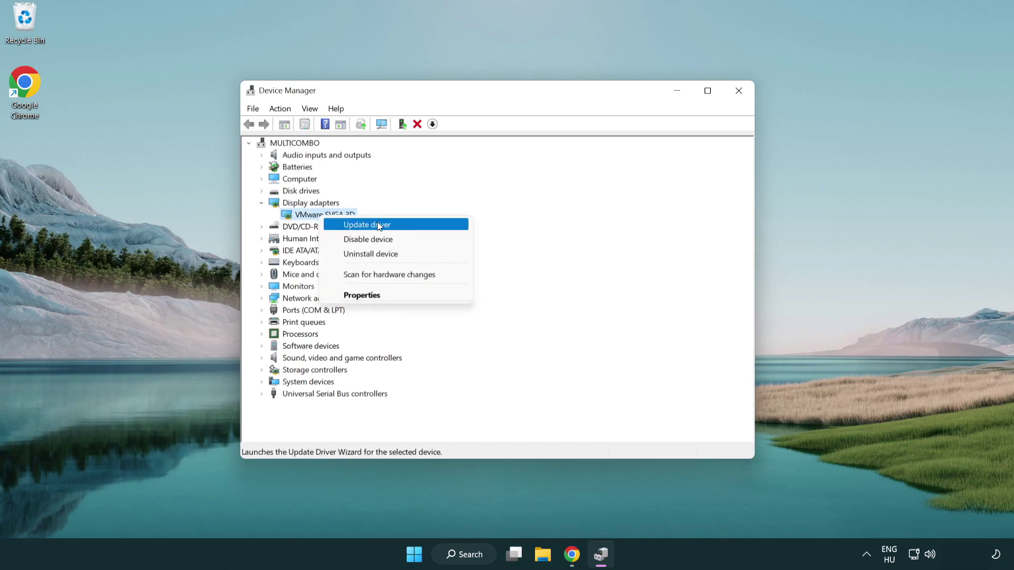
left_click(405, 226)
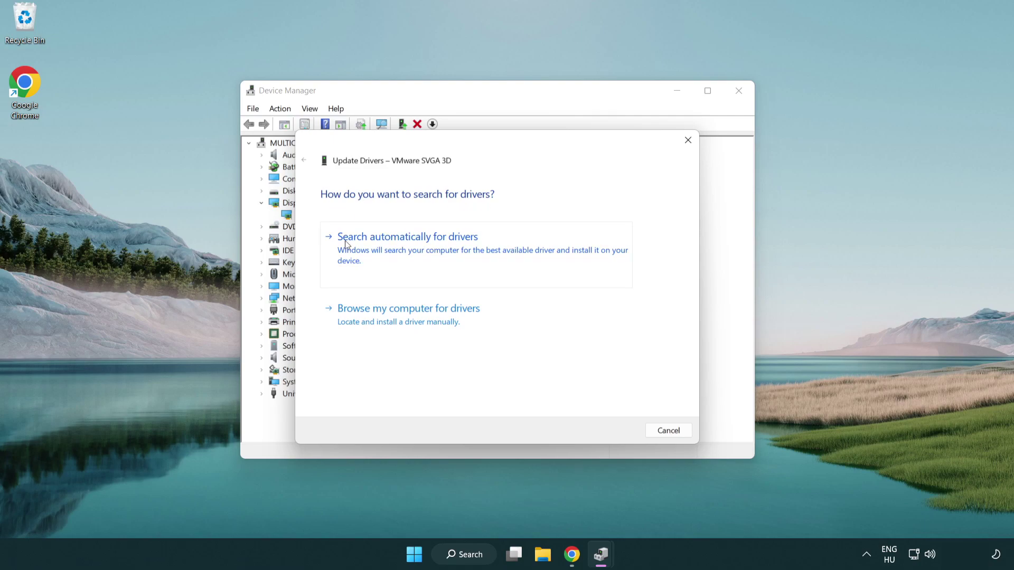
left_click(416, 248)
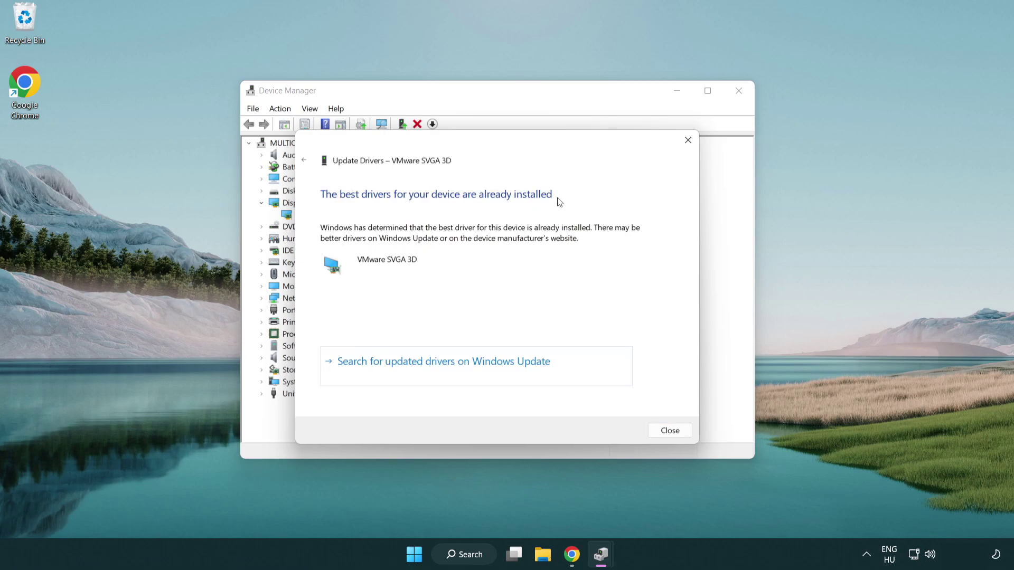
left_click(666, 432)
left_click(735, 91)
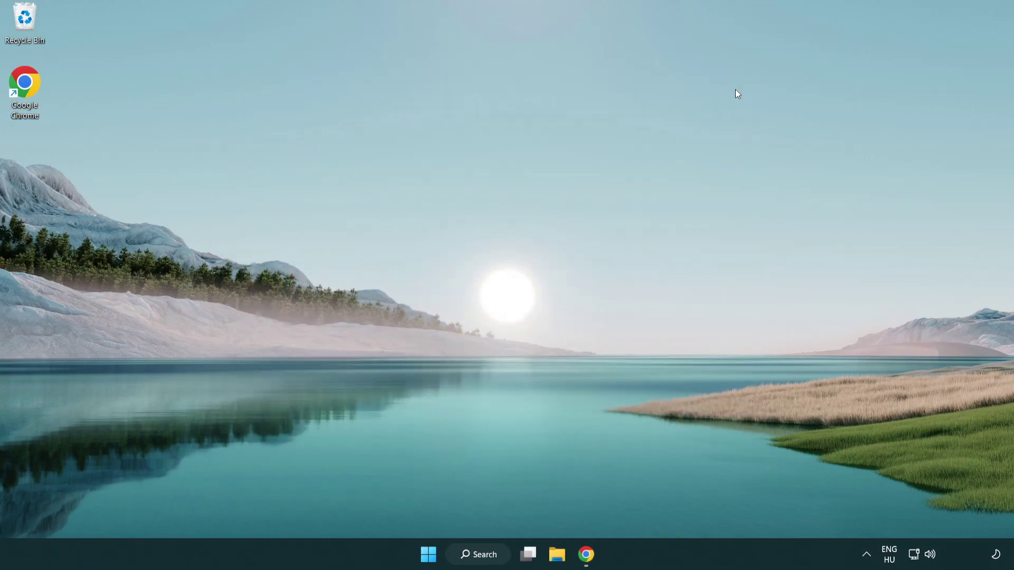
Search for 'game mode' and open the Game Mode settings page
left_click(485, 560)
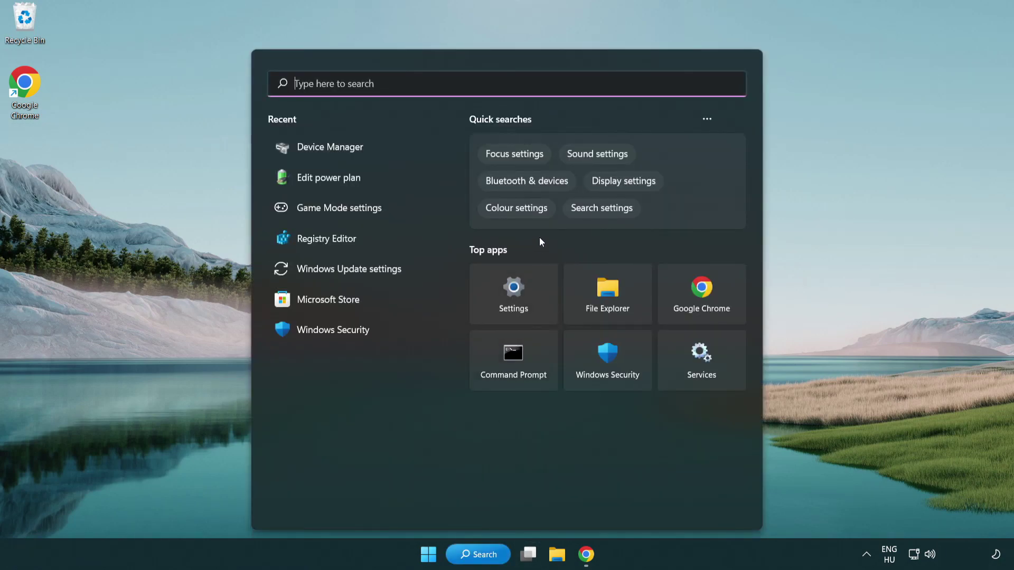
type("gam")
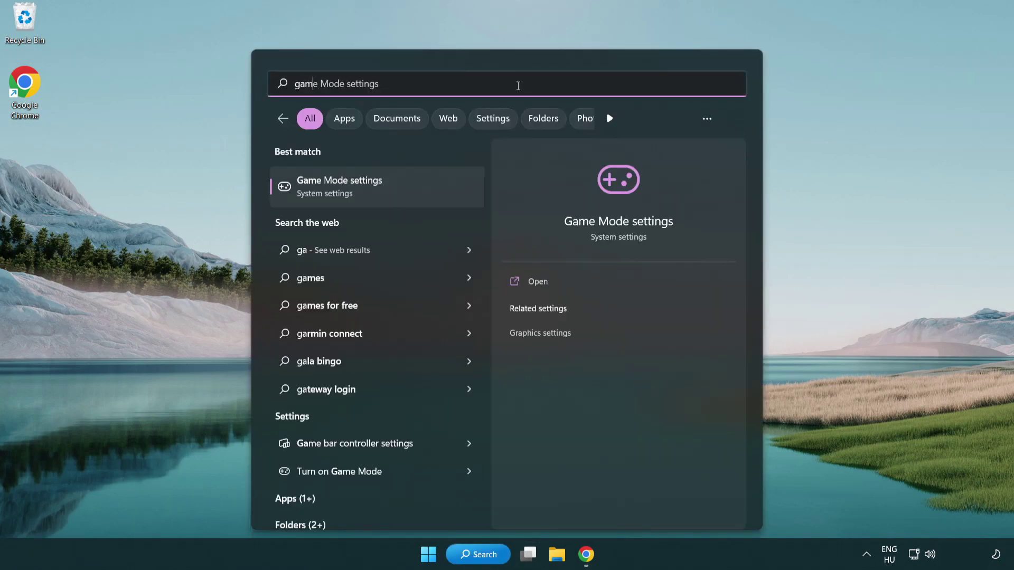
type("e mode")
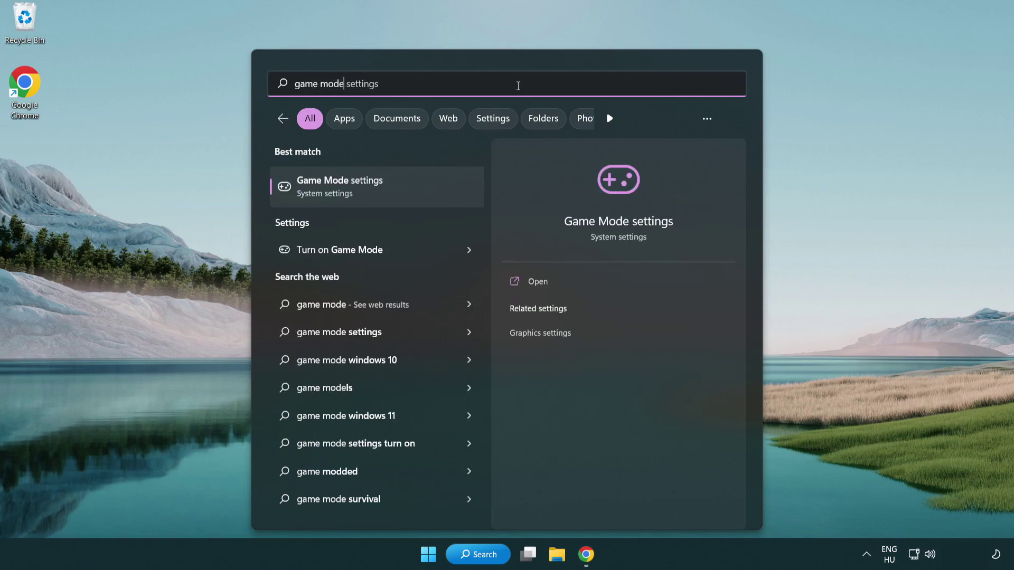
left_click(383, 193)
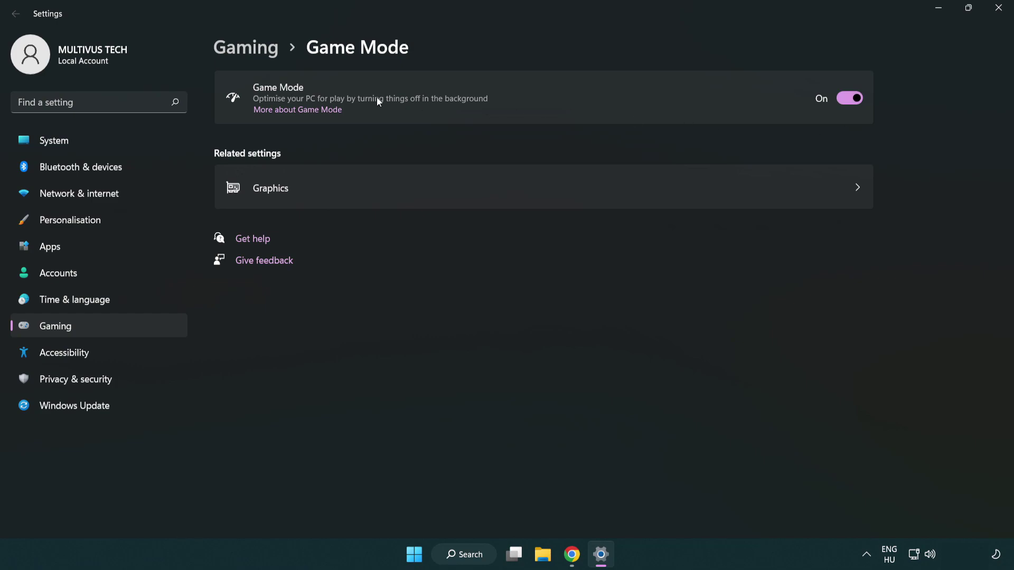
Confirm Game Mode is On and the Xbox Game Bar controller shortcut is Off, then close Settings
left_click(263, 56)
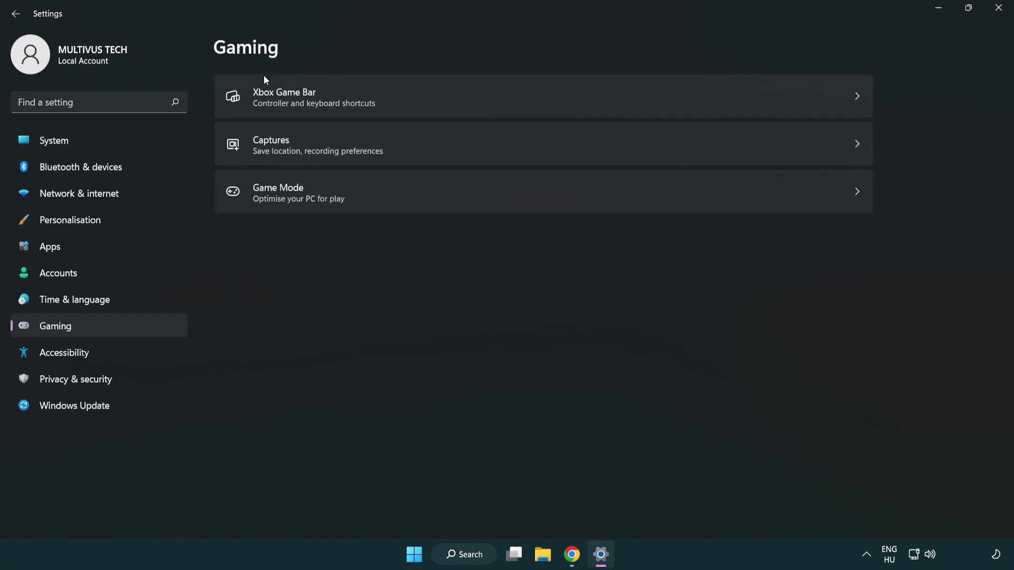
left_click(448, 98)
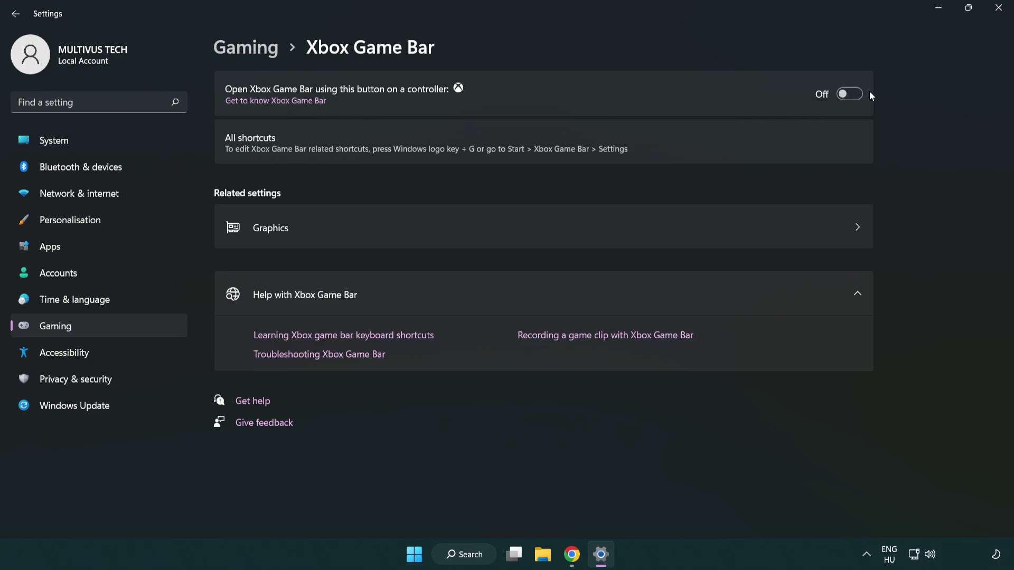
left_click(998, 14)
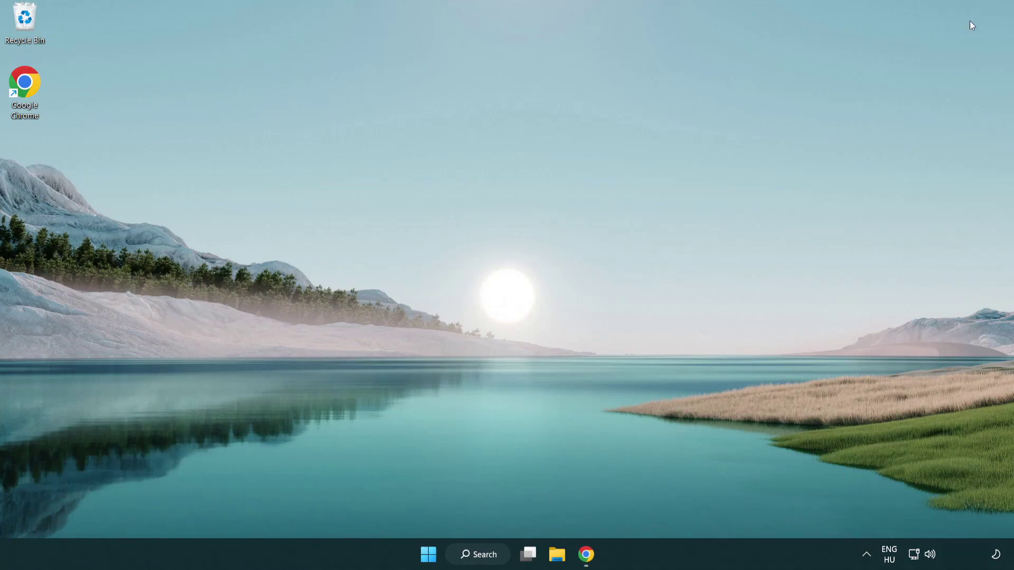
End the Google Chrome (8) process in Task Manager's Processes list
right_click(429, 555)
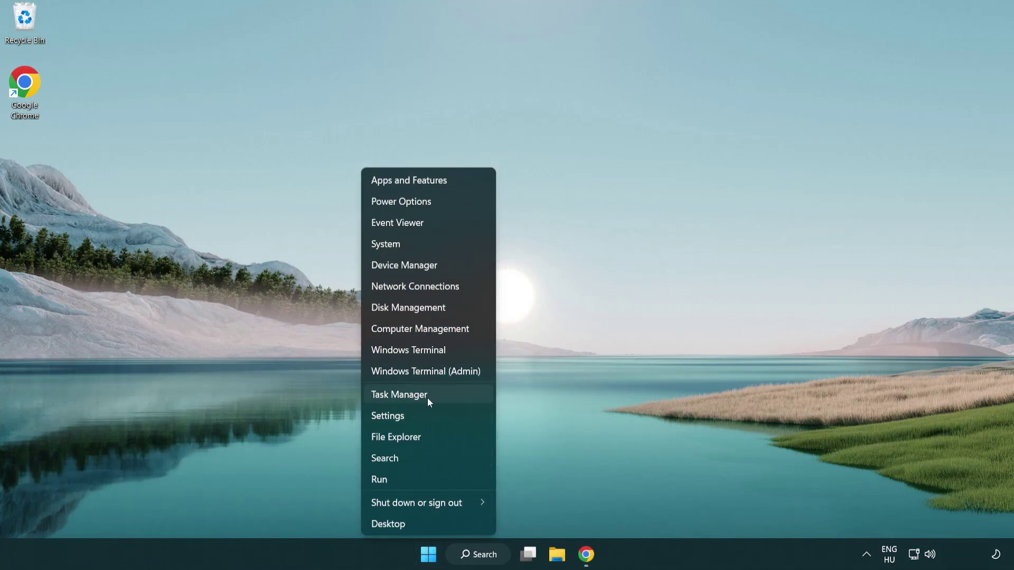
left_click(444, 394)
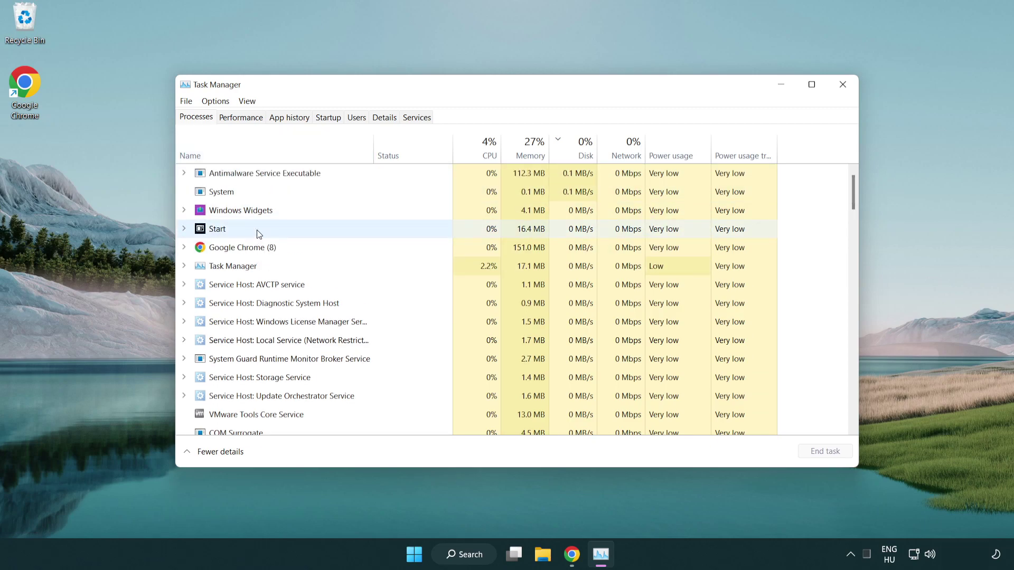
left_click(259, 248)
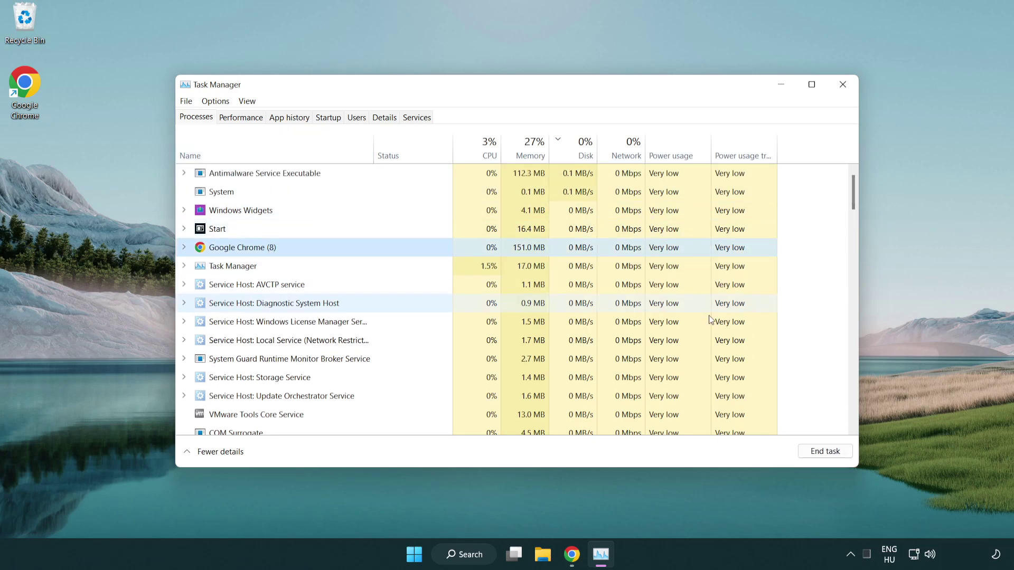
left_click(831, 456)
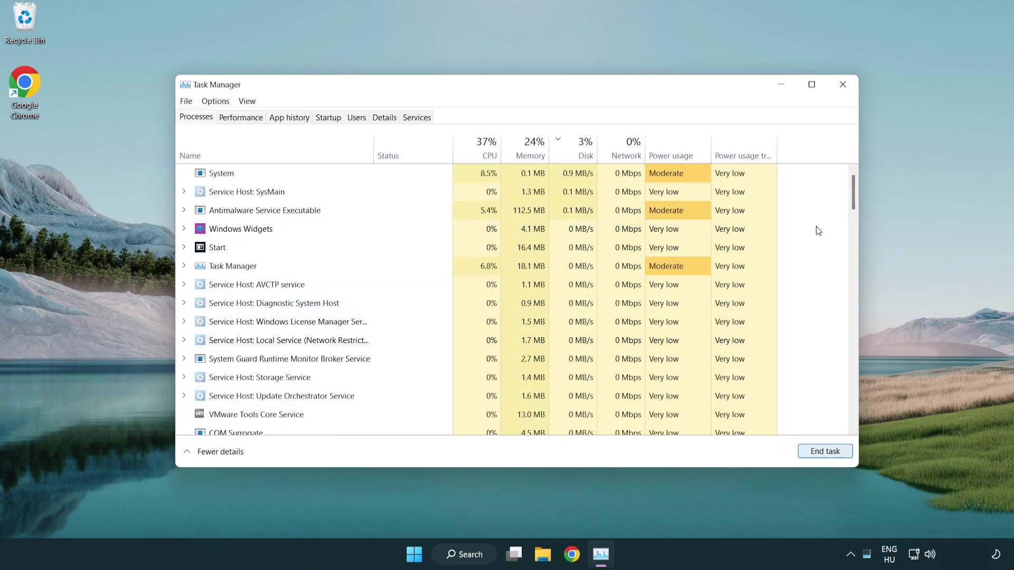
left_click_drag(855, 208, 848, 181)
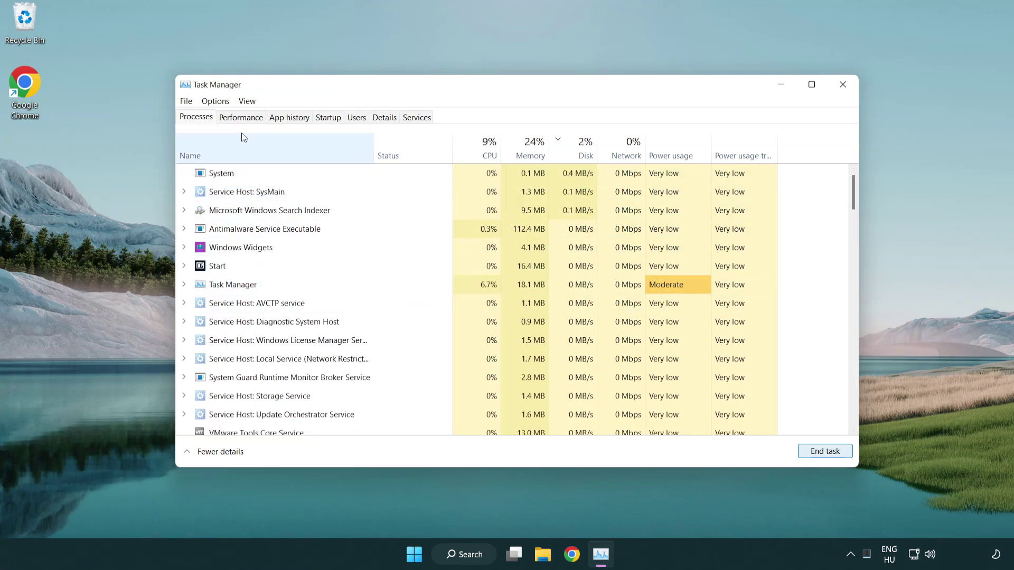
Disable Cortana, Phone Link and Terminal as startup apps, then close Task Manager
left_click(335, 122)
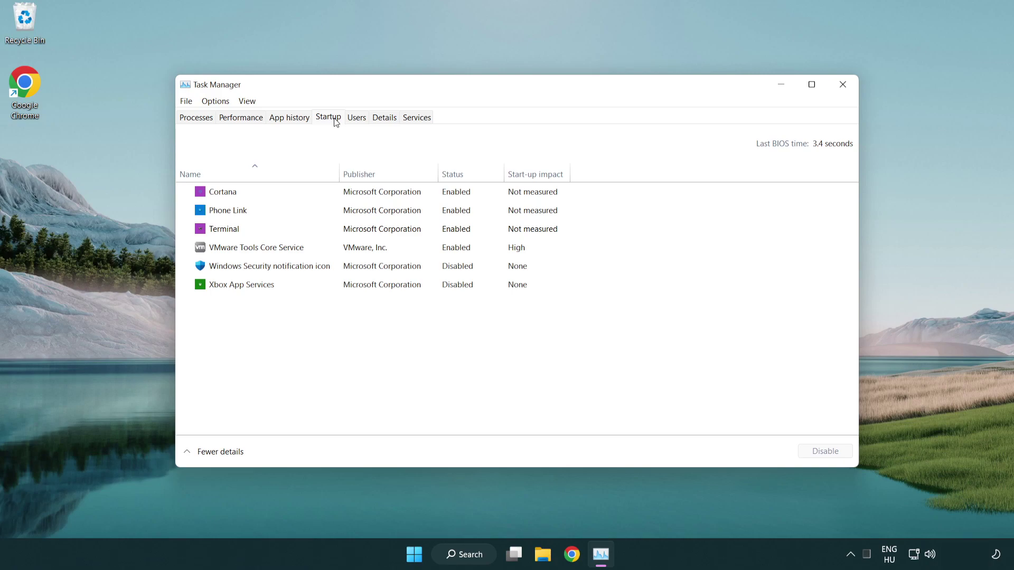
left_click(363, 195)
left_click(825, 450)
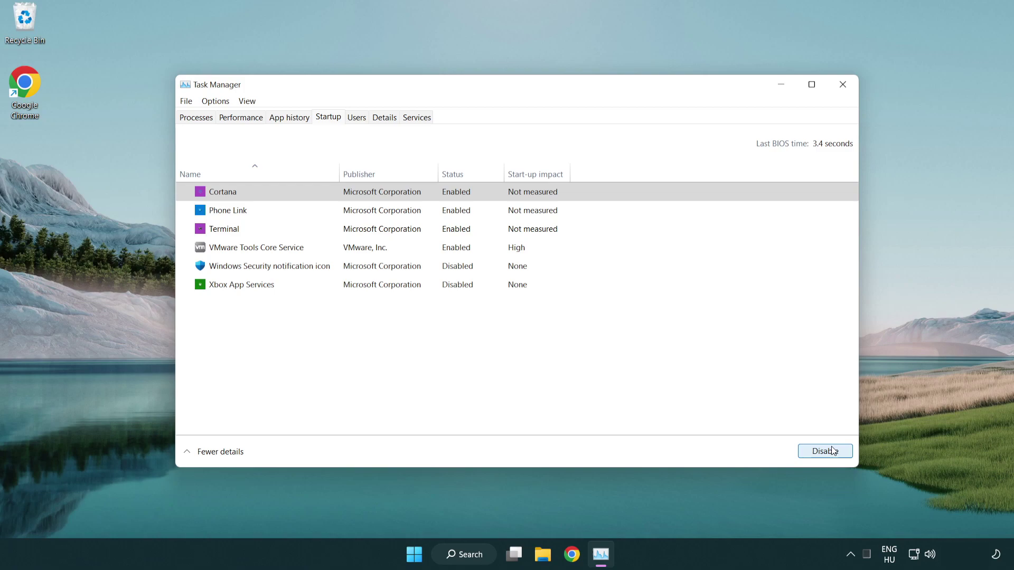
left_click(404, 212)
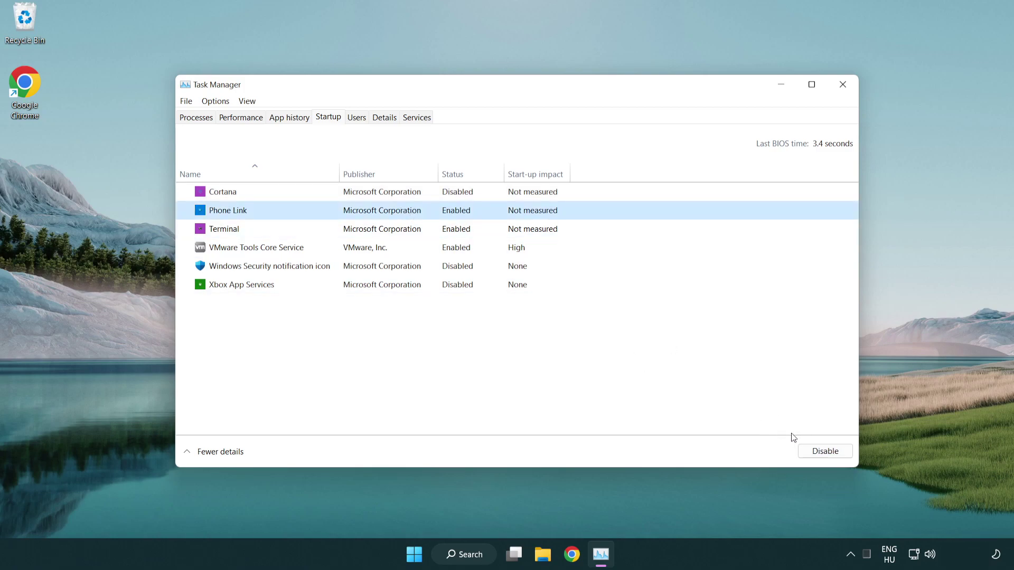
left_click(823, 452)
left_click(346, 232)
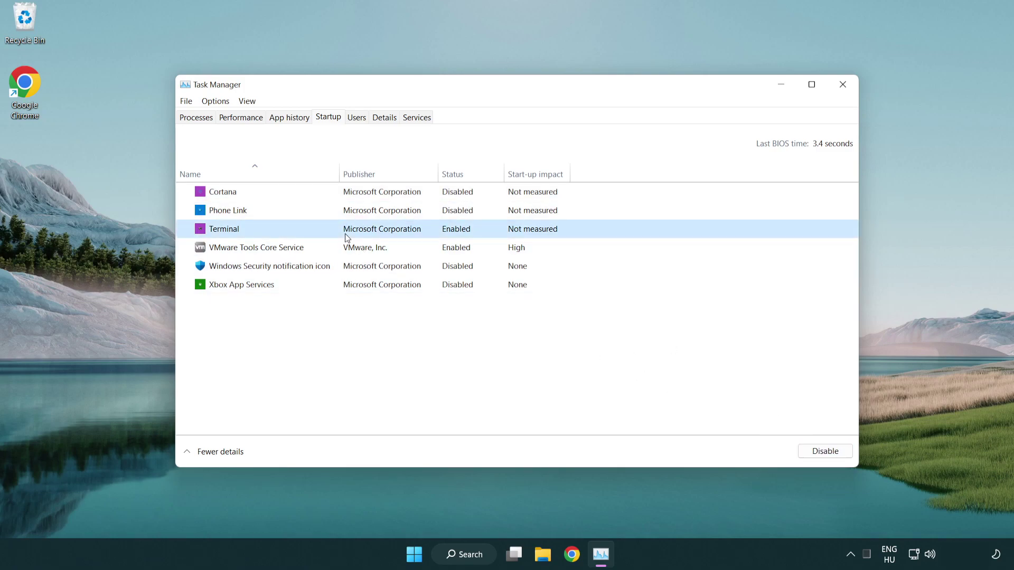
left_click(844, 455)
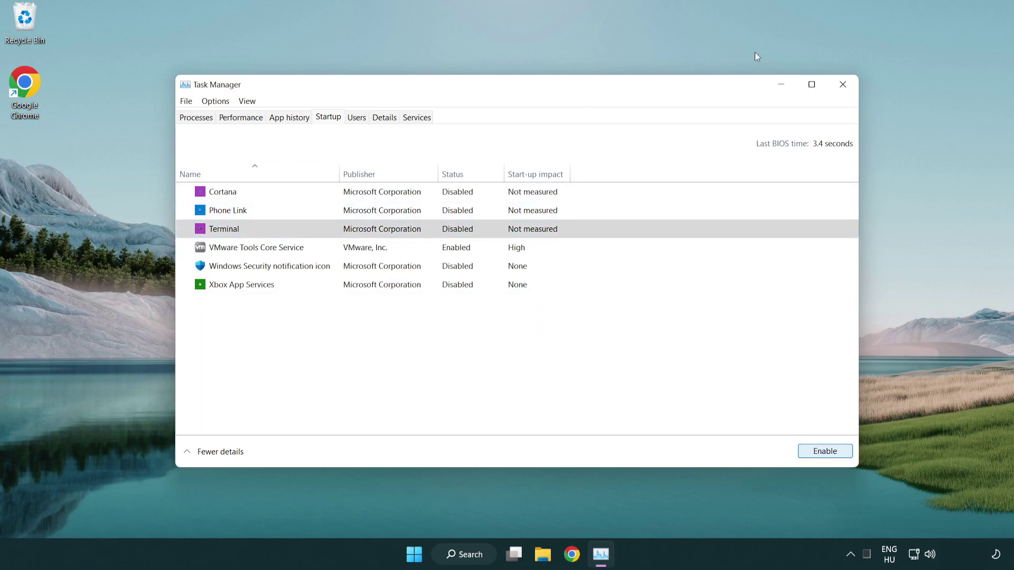
left_click(843, 85)
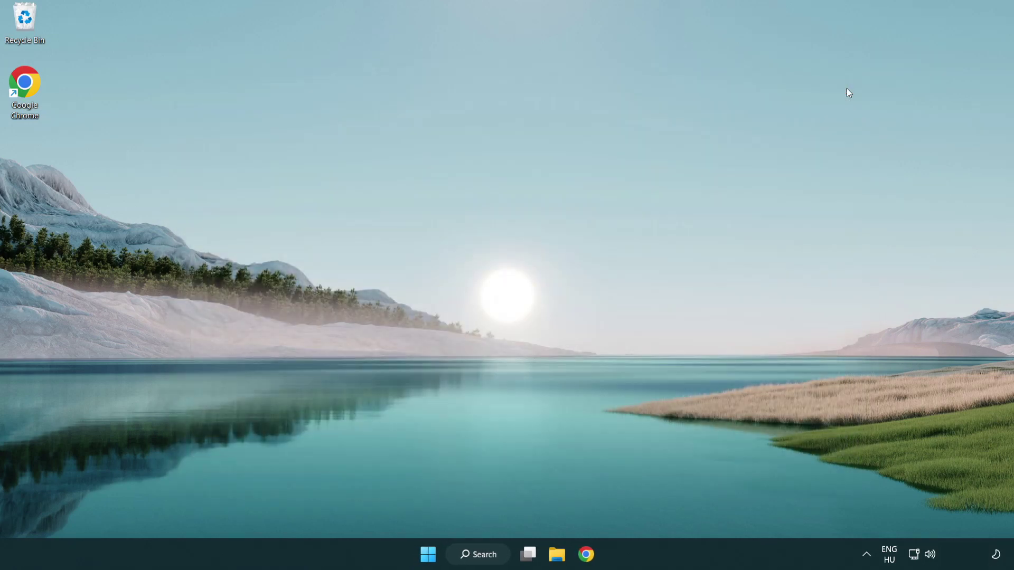
Search Windows for 'update'
left_click(479, 555)
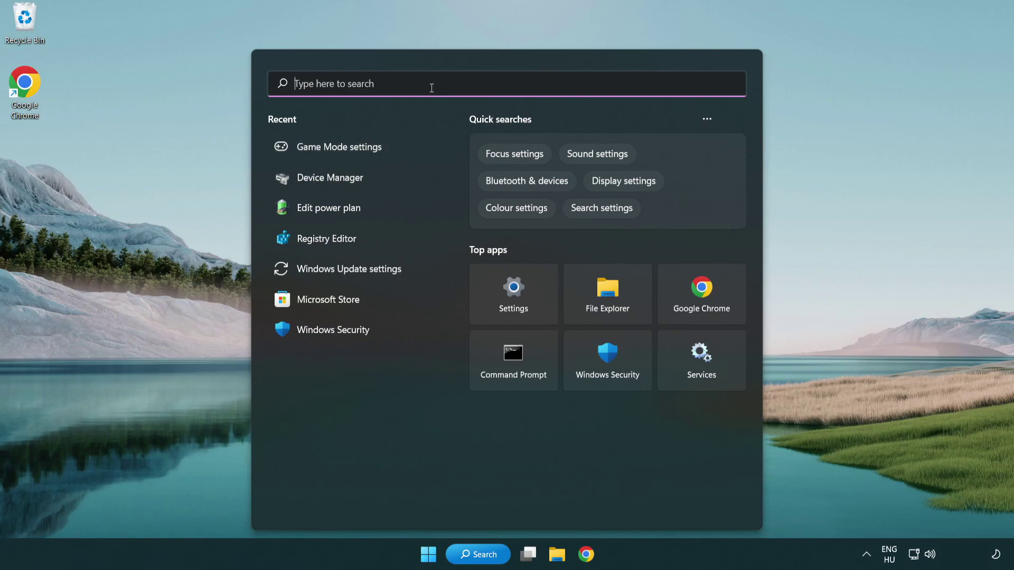
type("update")
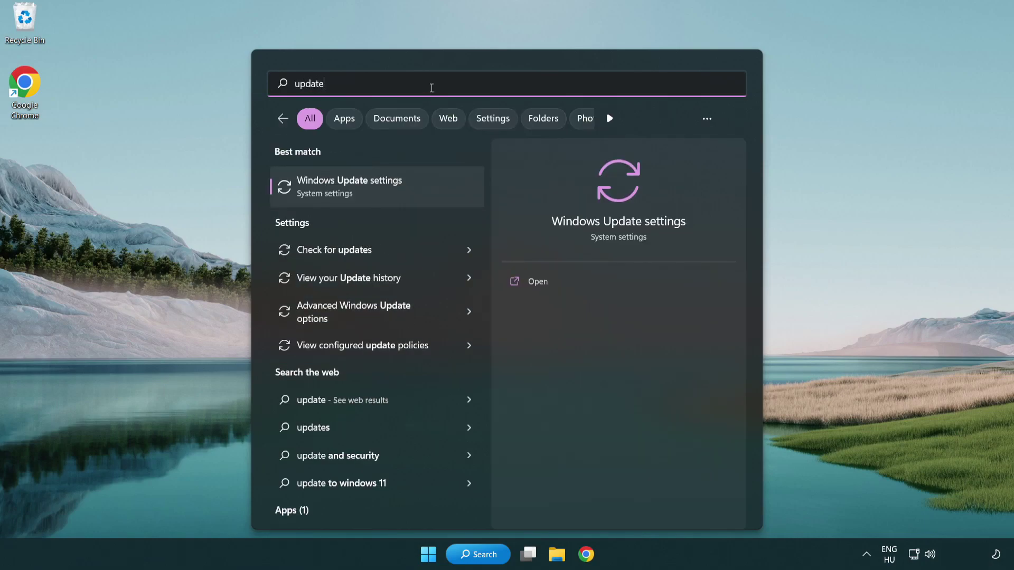
Run a Windows Update check showing "You're up to date", then close Settings
left_click(393, 193)
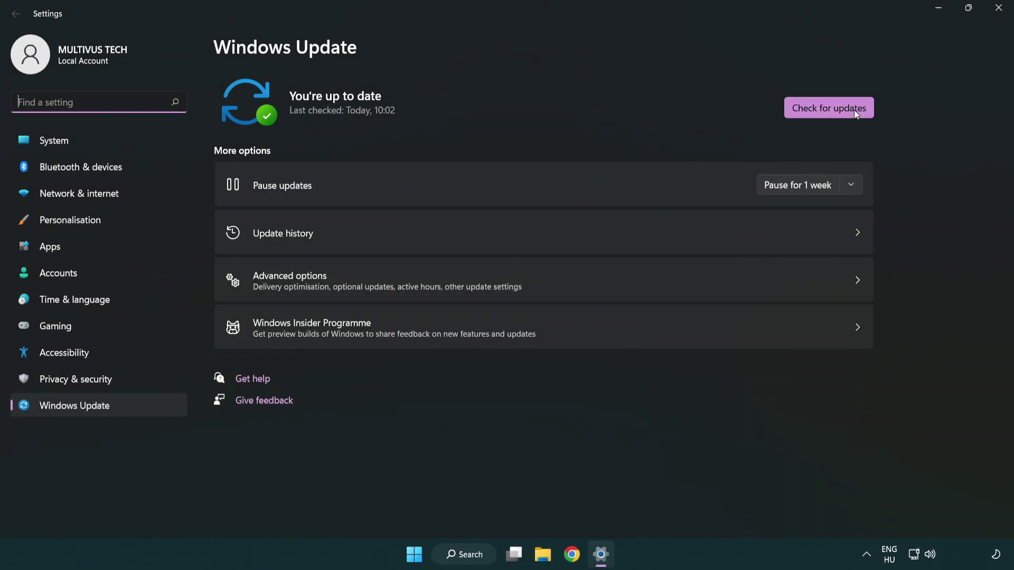
left_click(836, 108)
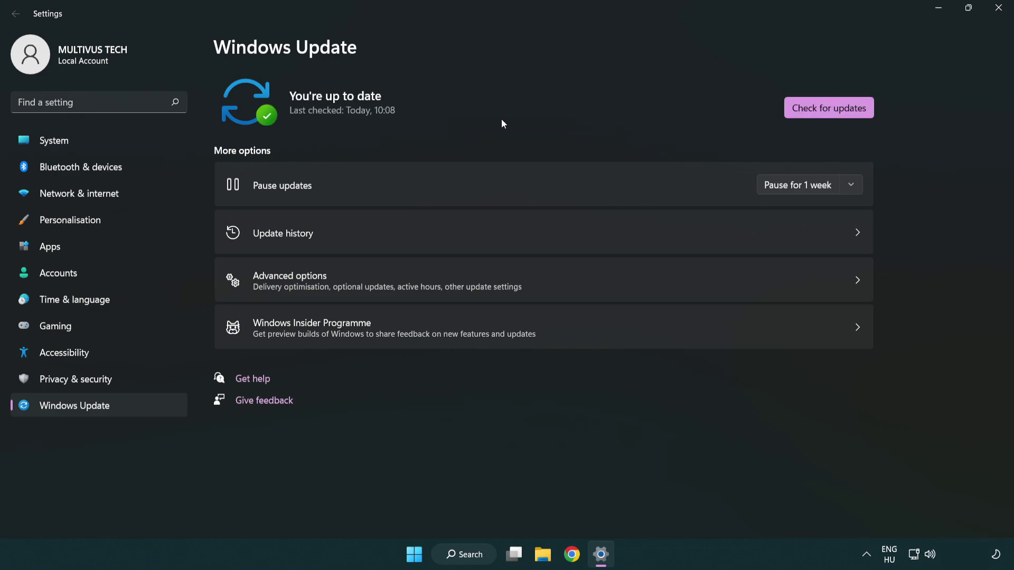
left_click(998, 8)
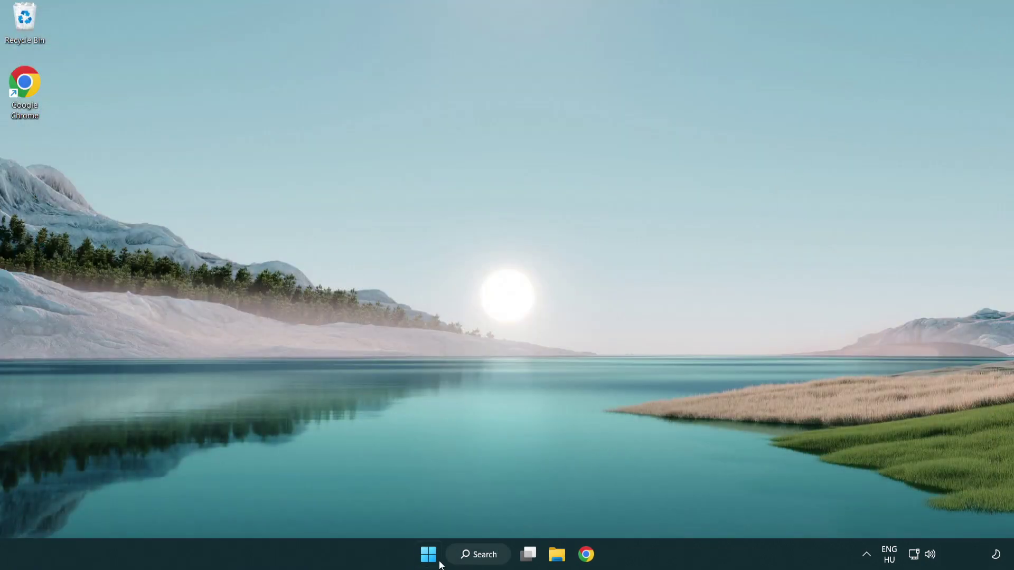
Search Windows for 'regedit' to bring up Registry Editor
left_click(478, 554)
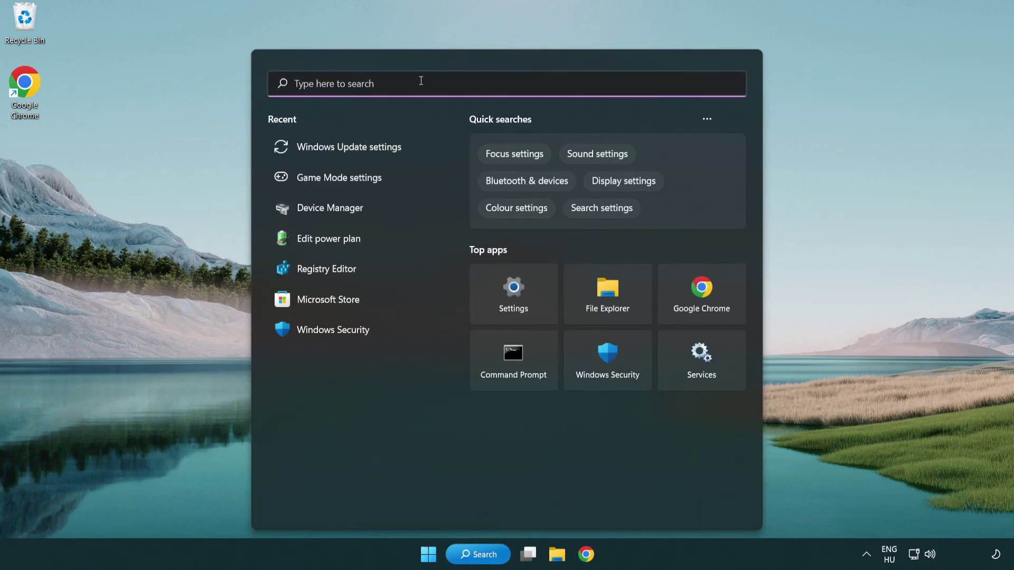
type("regedit")
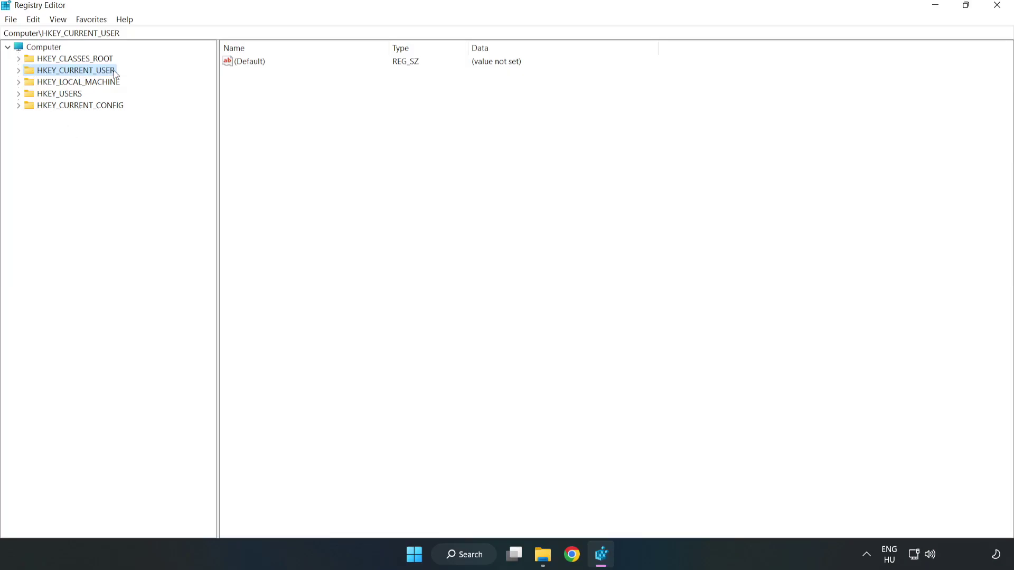
Navigate the registry tree to HKEY_CURRENT_USER\System\GameConfigStore
left_click(18, 71)
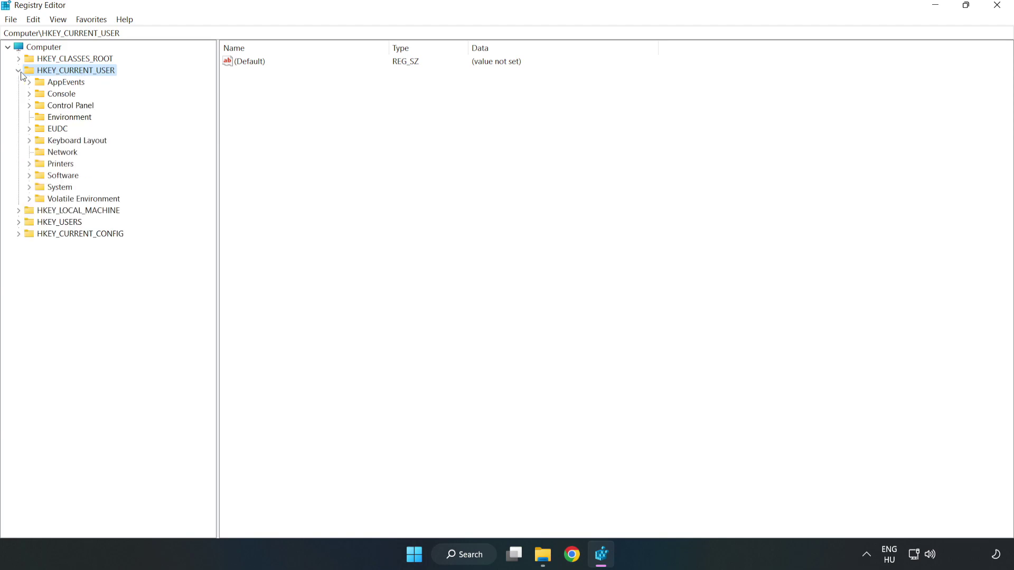
left_click(29, 187)
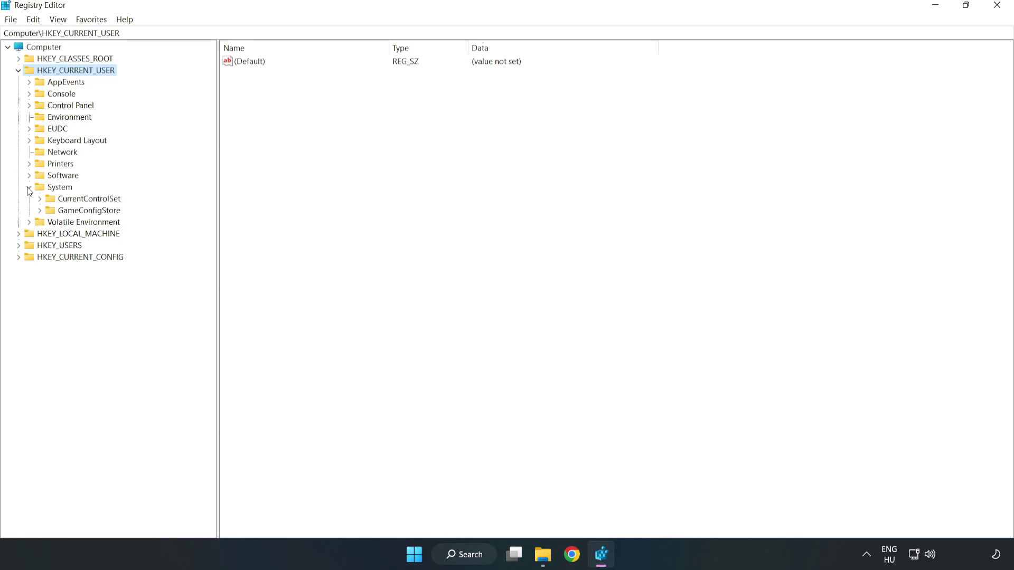
left_click(85, 214)
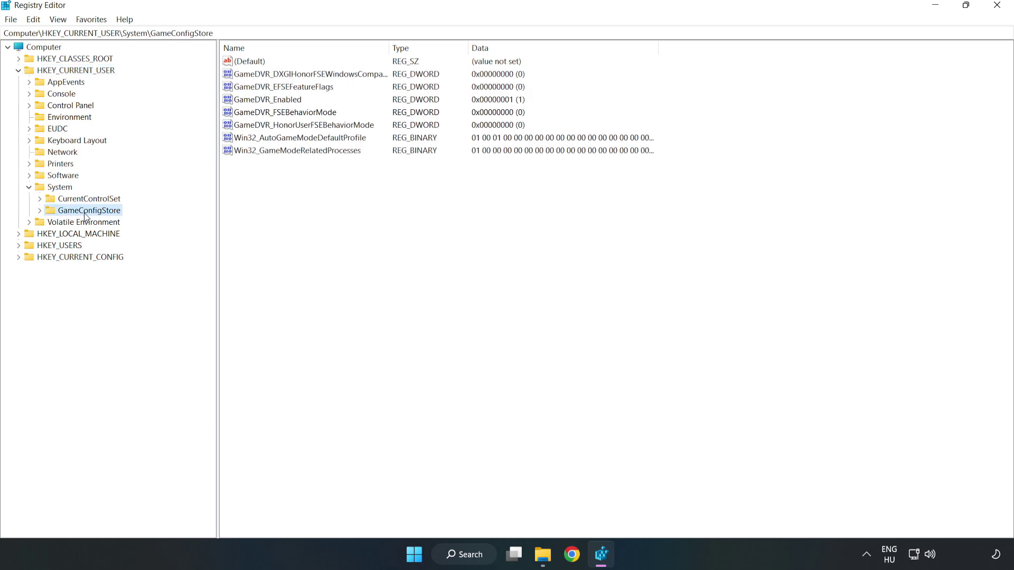
Change GameDVR_Enabled's value data from 1 to 0 and save it
left_click(246, 104)
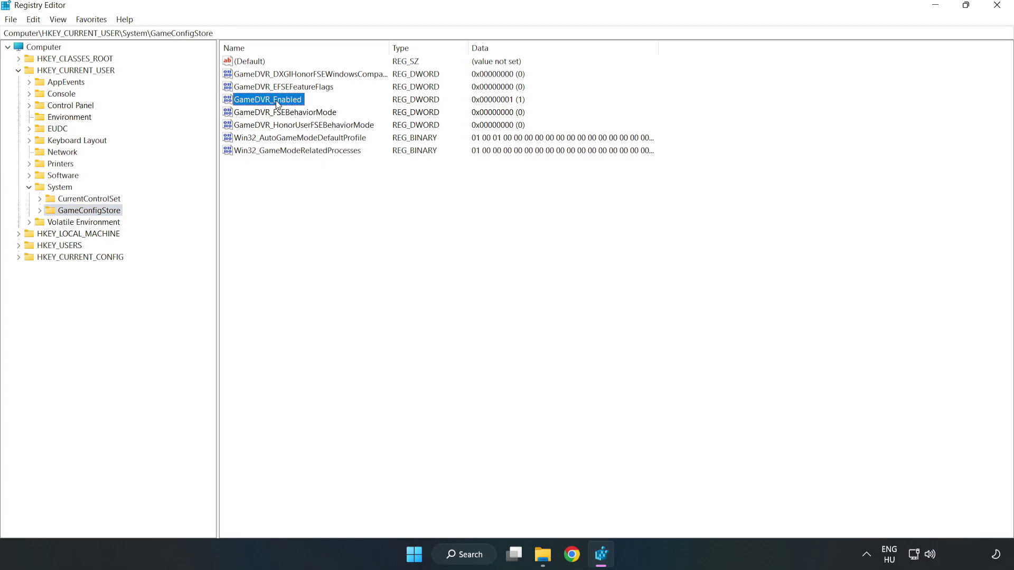
right_click(277, 105)
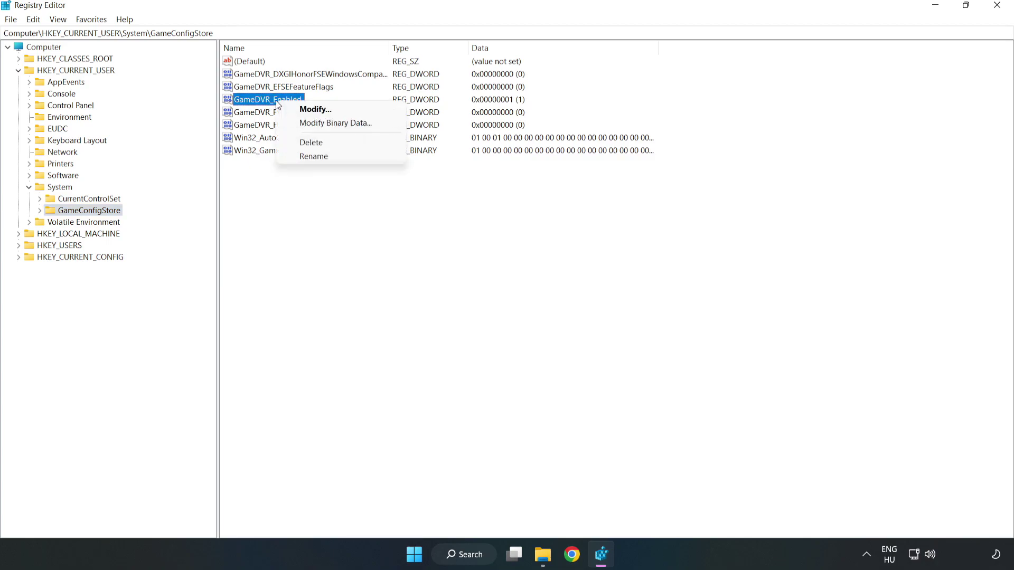
left_click(324, 111)
left_click_drag(259, 98, 568, 216)
left_click(424, 274)
double_click(423, 274)
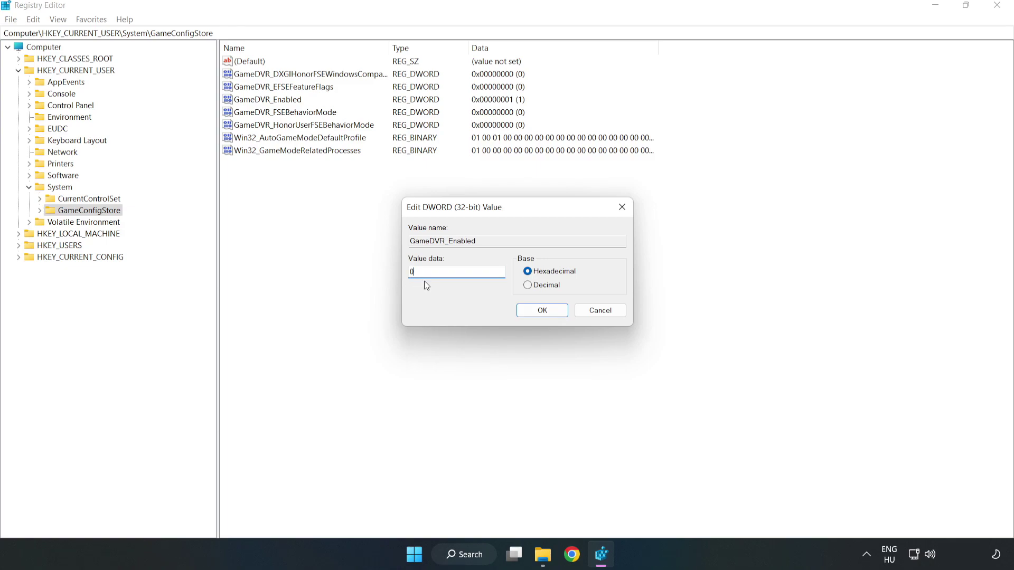
type("0")
left_click(542, 311)
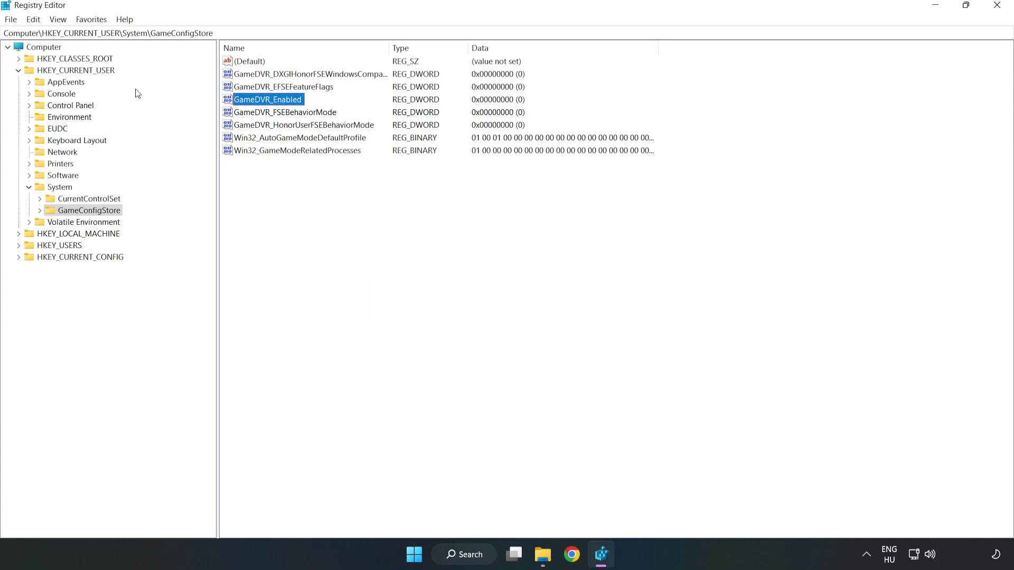
Collapse HKEY_CURRENT_USER and expand HKEY_LOCAL_MACHINE\SOFTWARE\Microsoft\PolicyManager\default\ApplicationManagement
left_click(18, 70)
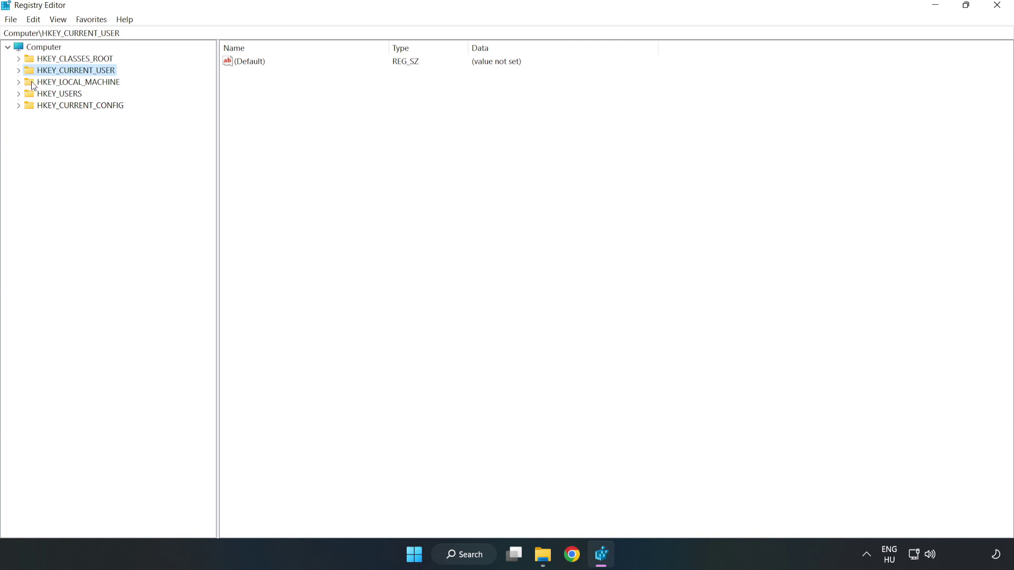
double_click(24, 82)
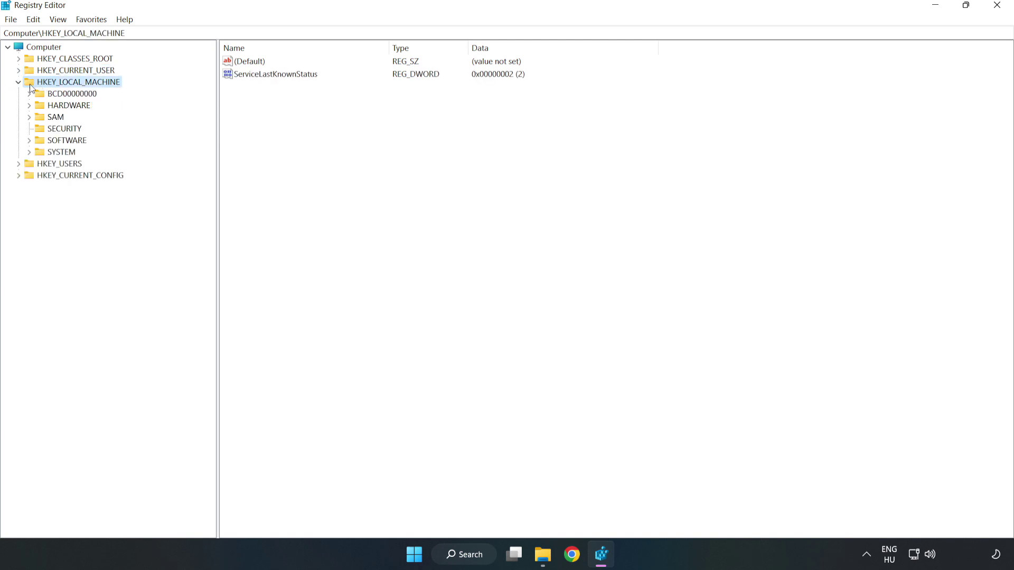
left_click(30, 140)
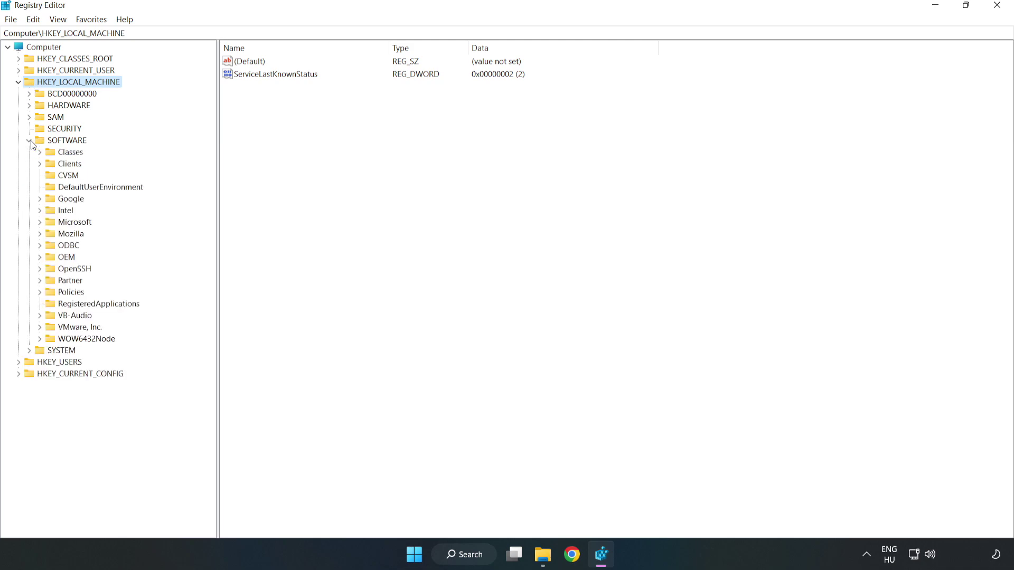
left_click(40, 224)
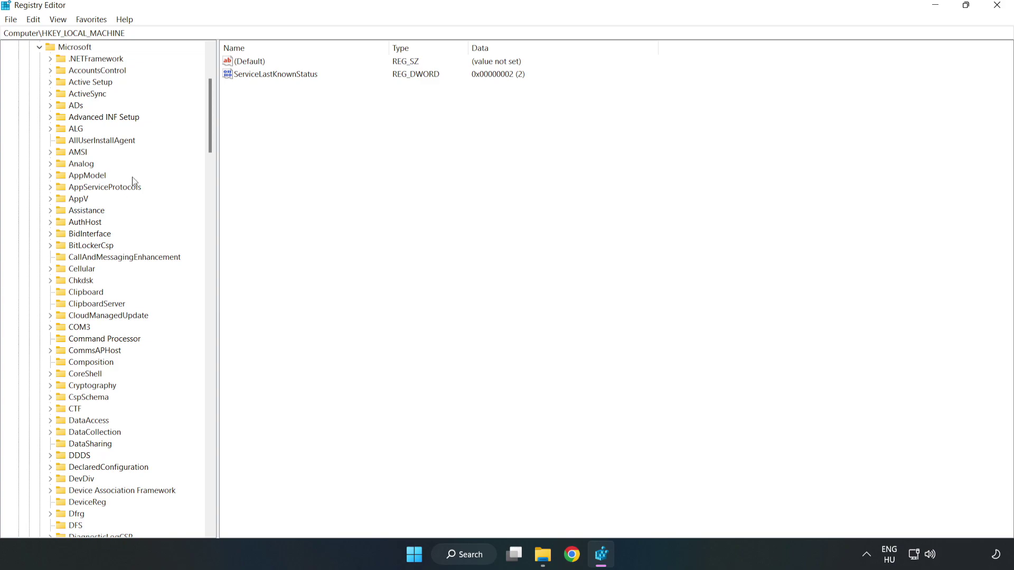
left_click_drag(208, 136, 223, 370)
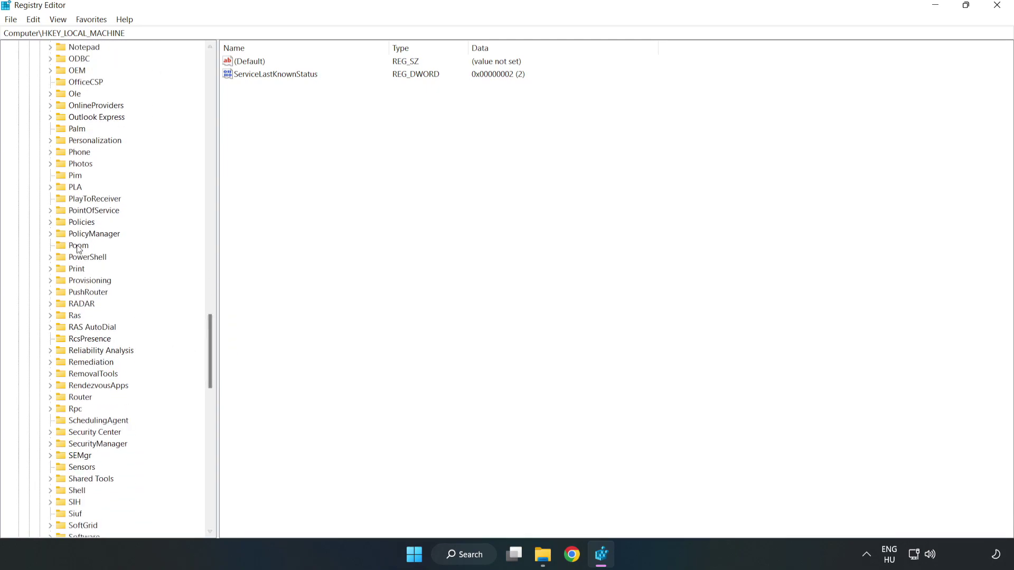
left_click(50, 234)
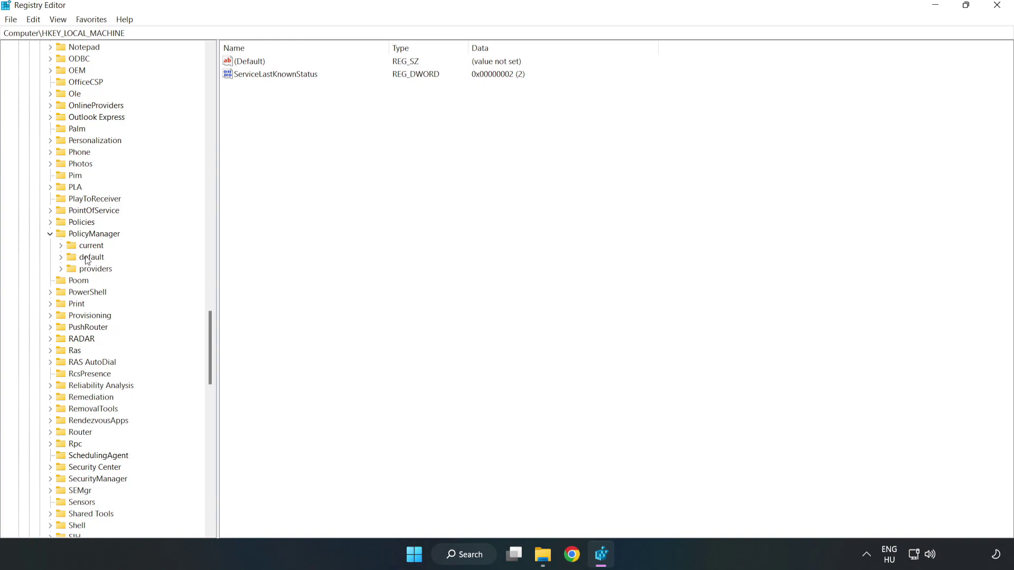
left_click(60, 257)
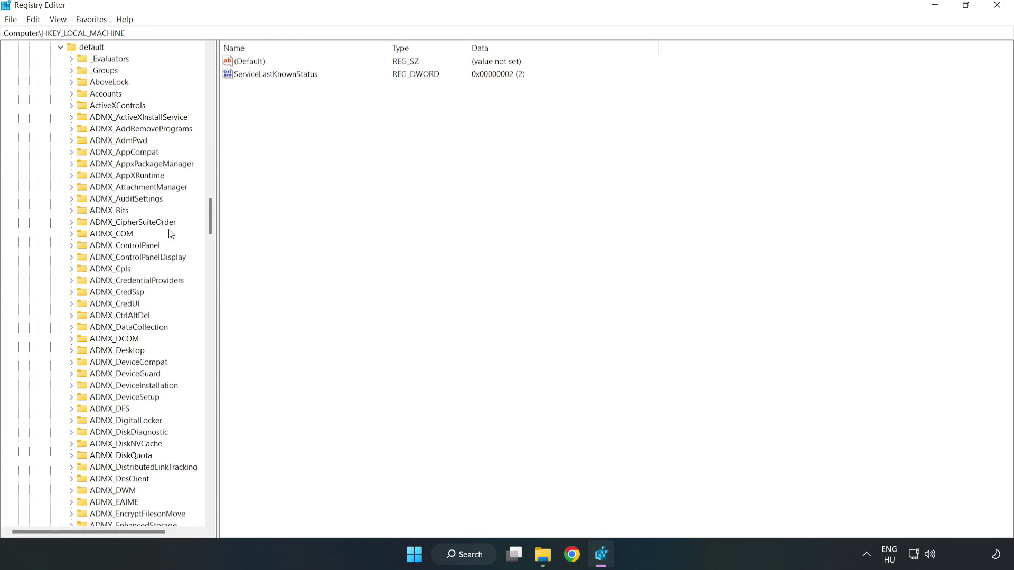
left_click_drag(210, 217, 205, 334)
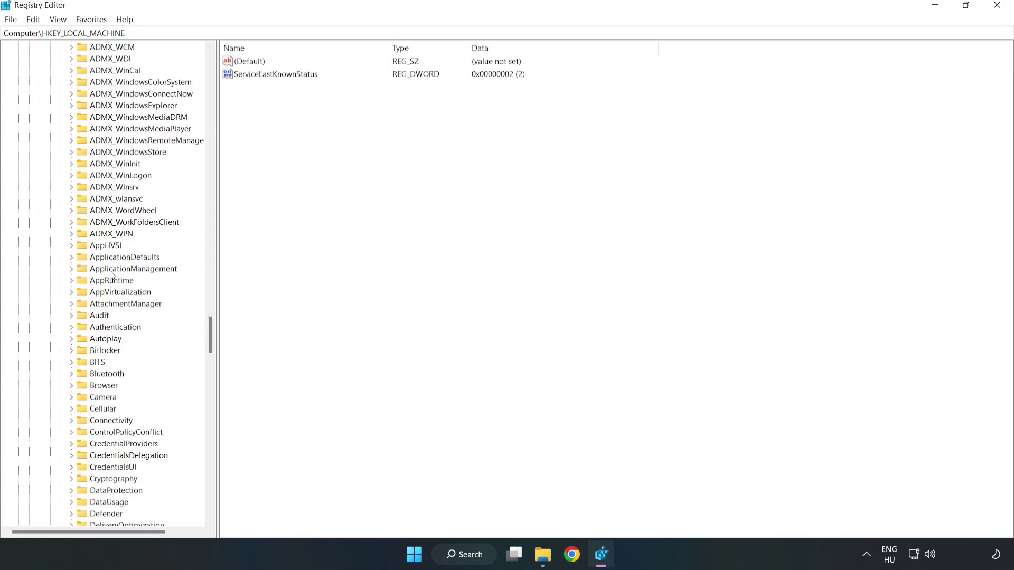
left_click(73, 269)
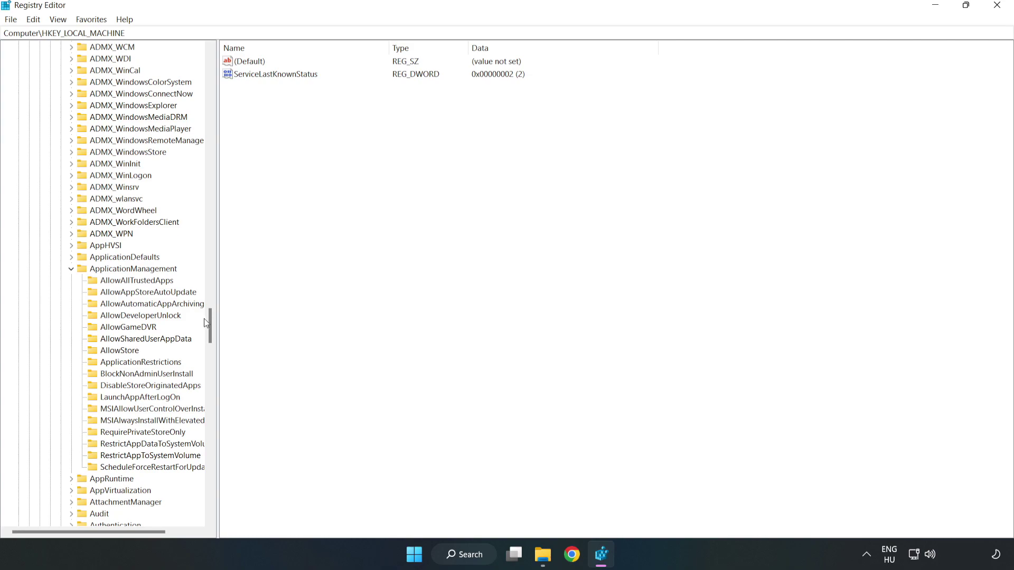
Set the AllowGameDVR key's 'value' entry to 0, then close Registry Editor
left_click(118, 329)
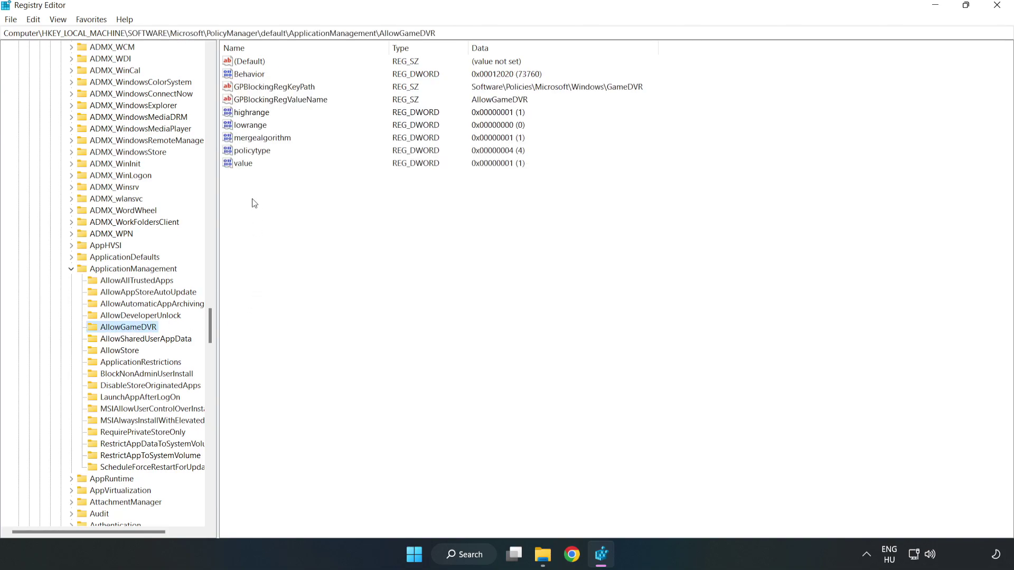
left_click(239, 165)
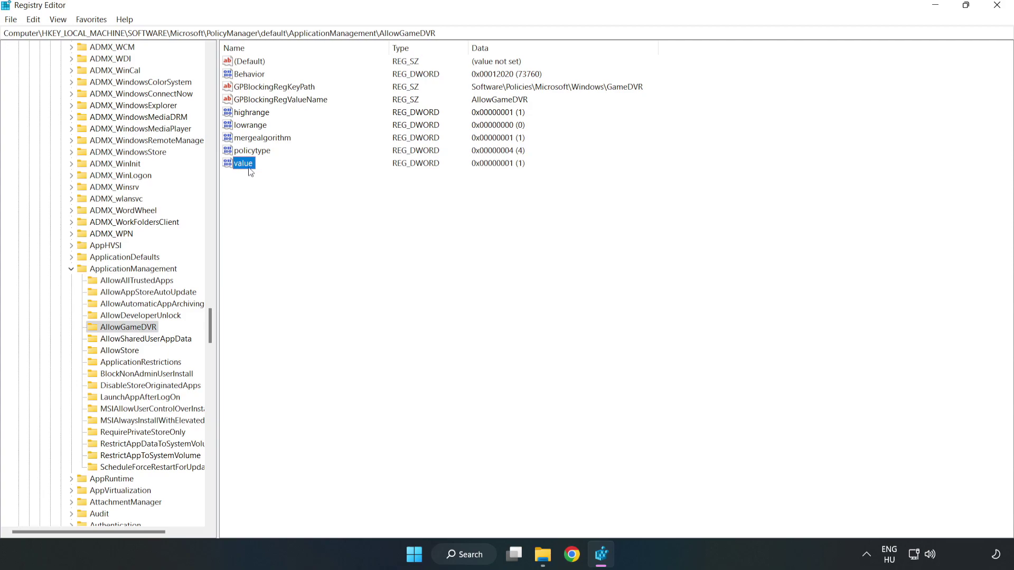
right_click(248, 168)
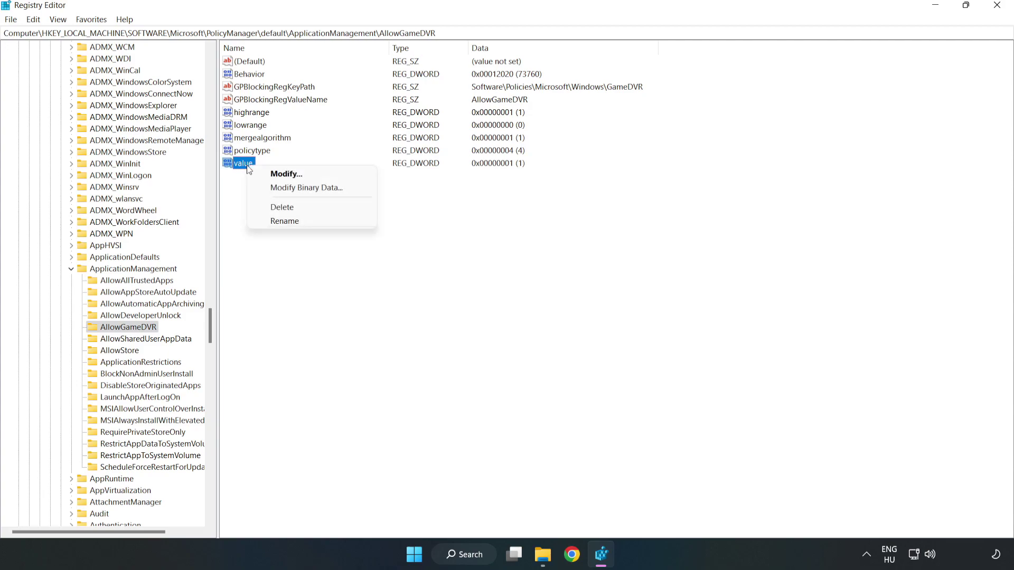
left_click(290, 175)
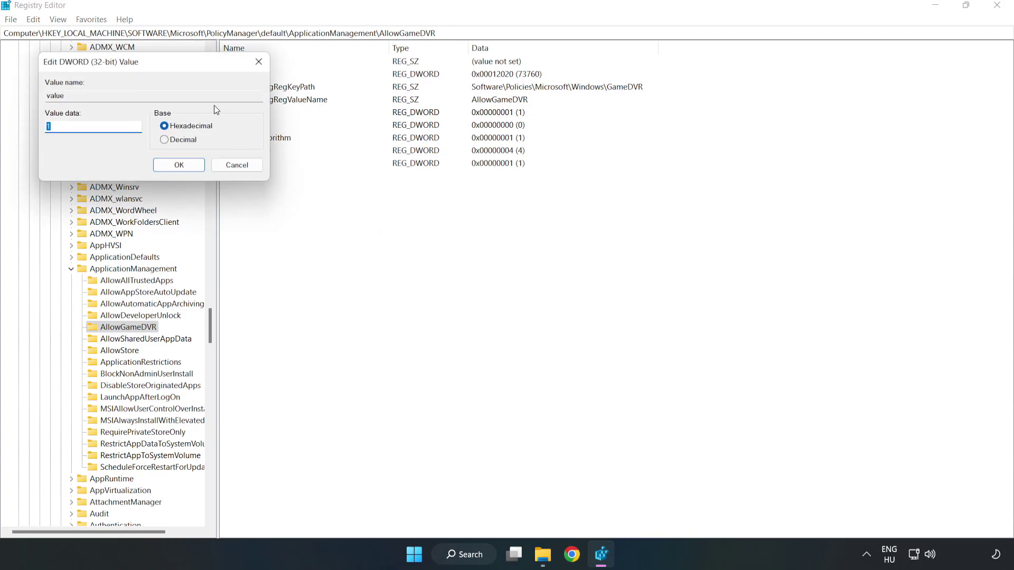
left_click_drag(187, 68, 515, 211)
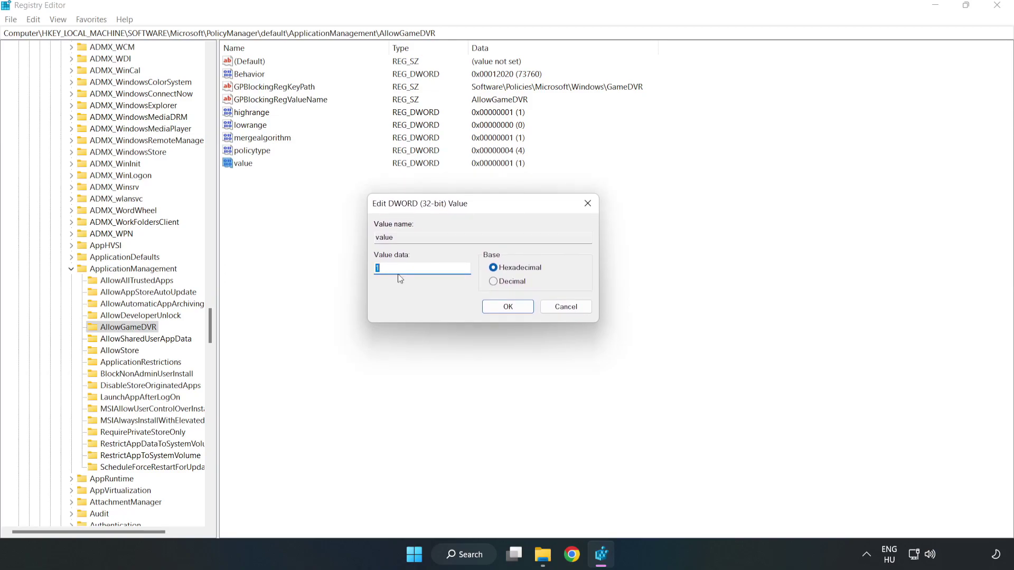
type("0")
left_click(495, 308)
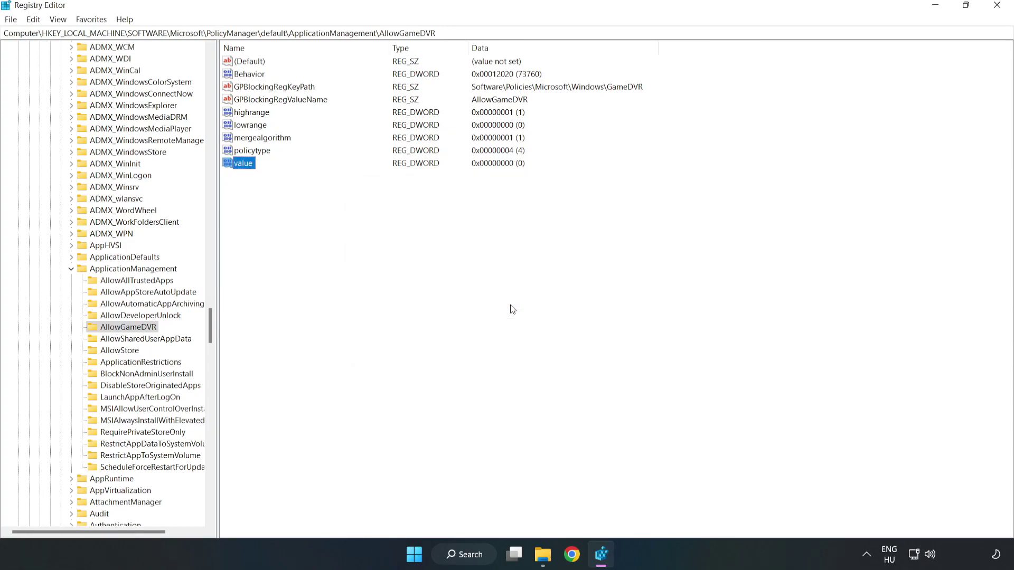
left_click(996, 9)
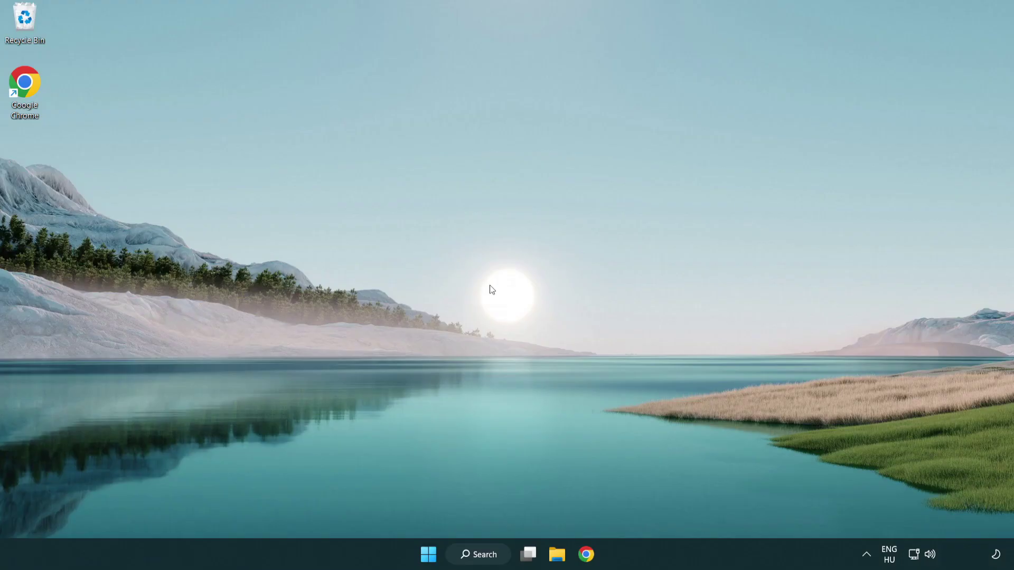
In Chrome, download the DirectX End-User Runtime Web Installer and run dxwebsetup.exe
left_click(587, 555)
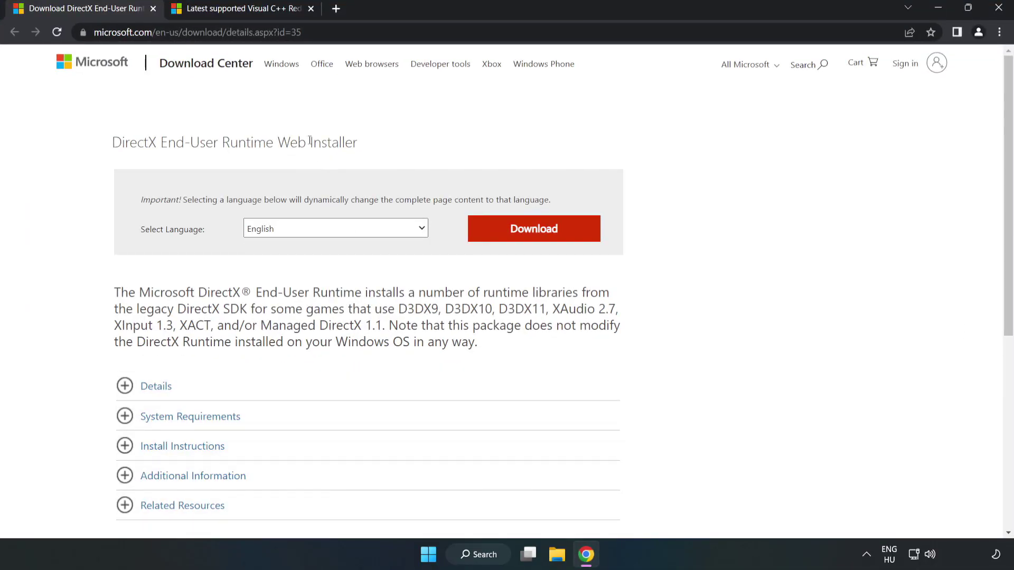
left_click_drag(304, 32, 134, 32)
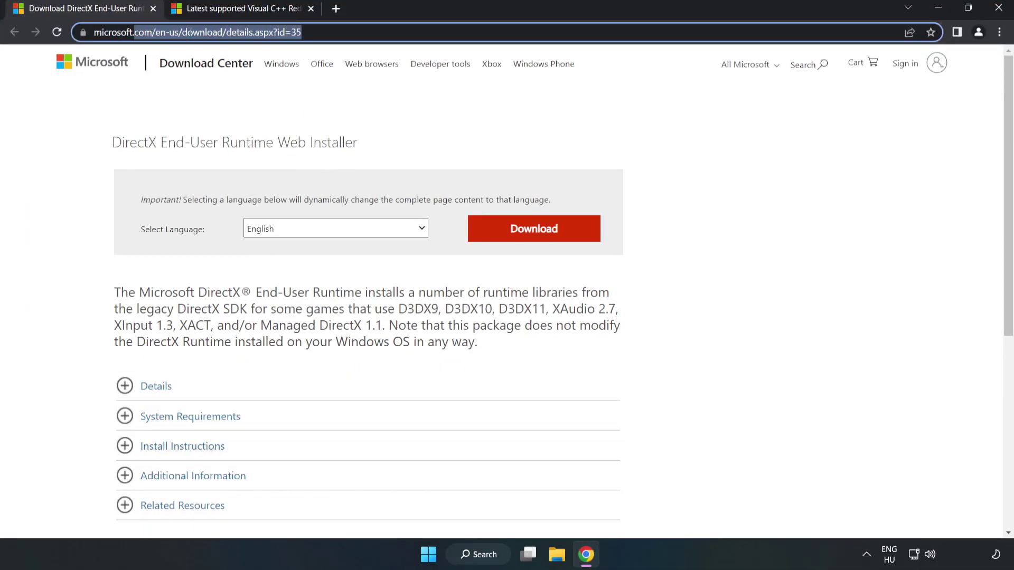
left_click(302, 32)
left_click_drag(302, 32, 288, 33)
left_click(410, 123)
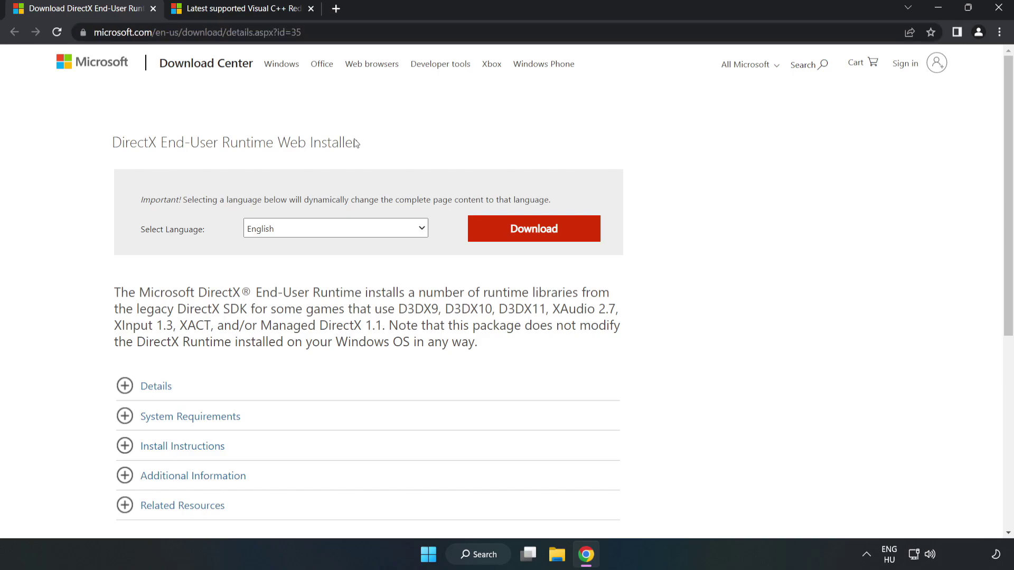
left_click(539, 241)
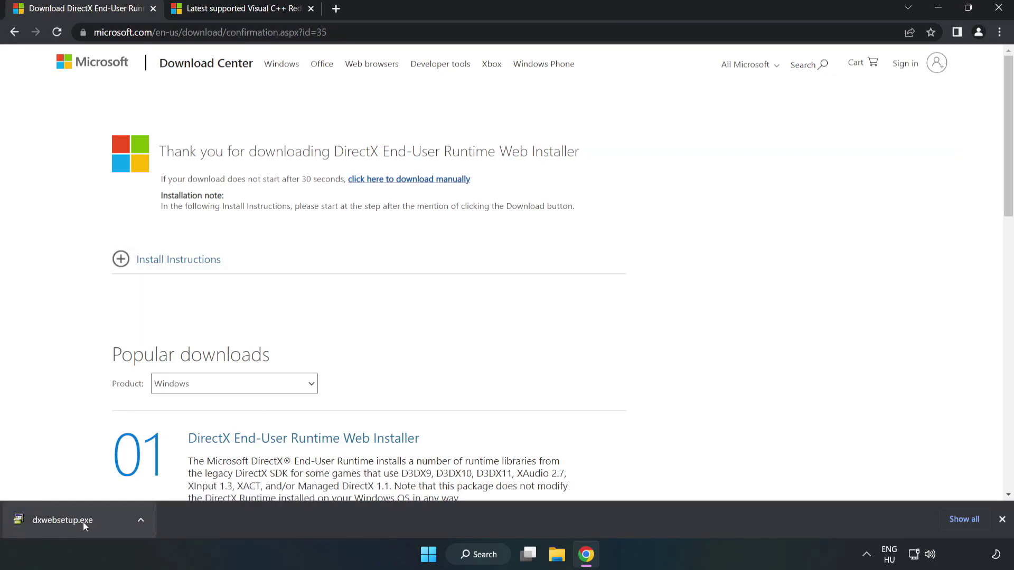
left_click(103, 523)
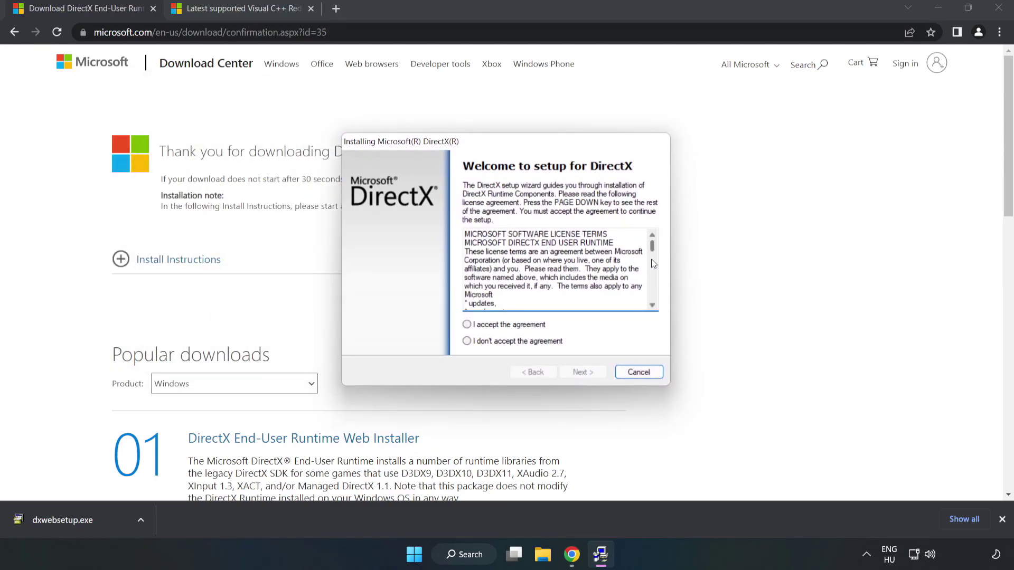
Accept the DirectX licence, decline the Bing Bar, and run setup through to Finish
scroll(652, 254, "down", 15)
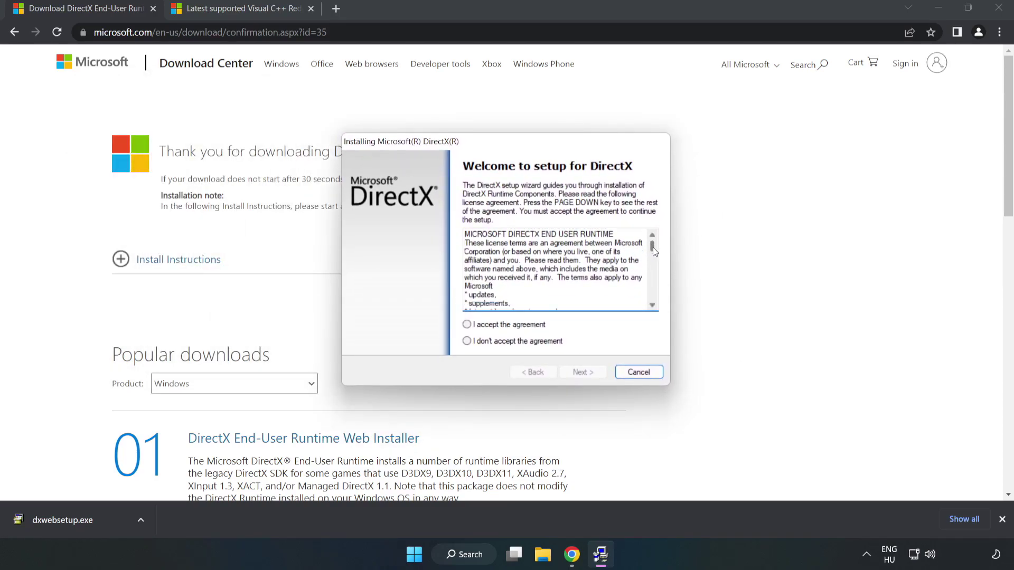
left_click(474, 326)
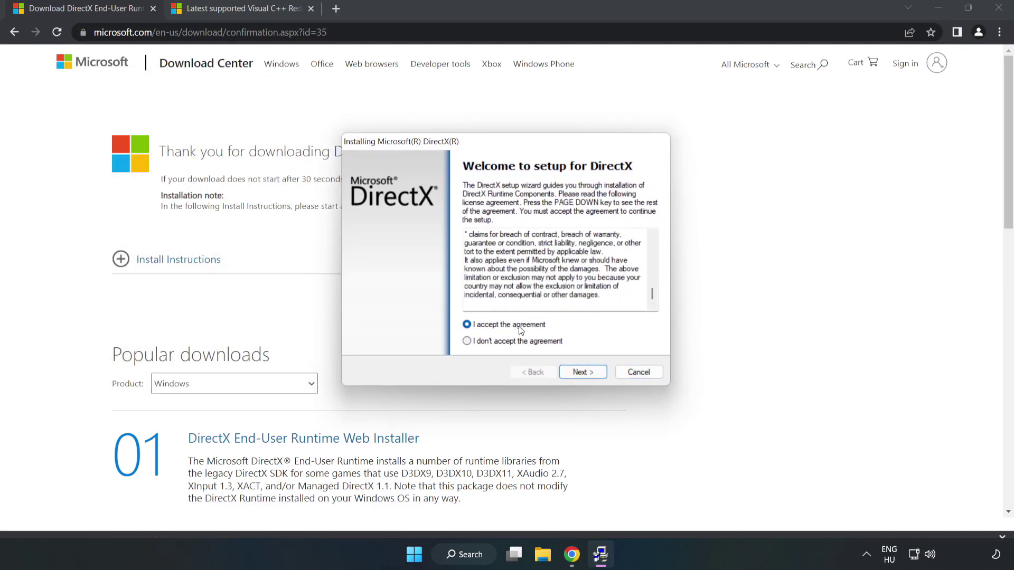
left_click(583, 372)
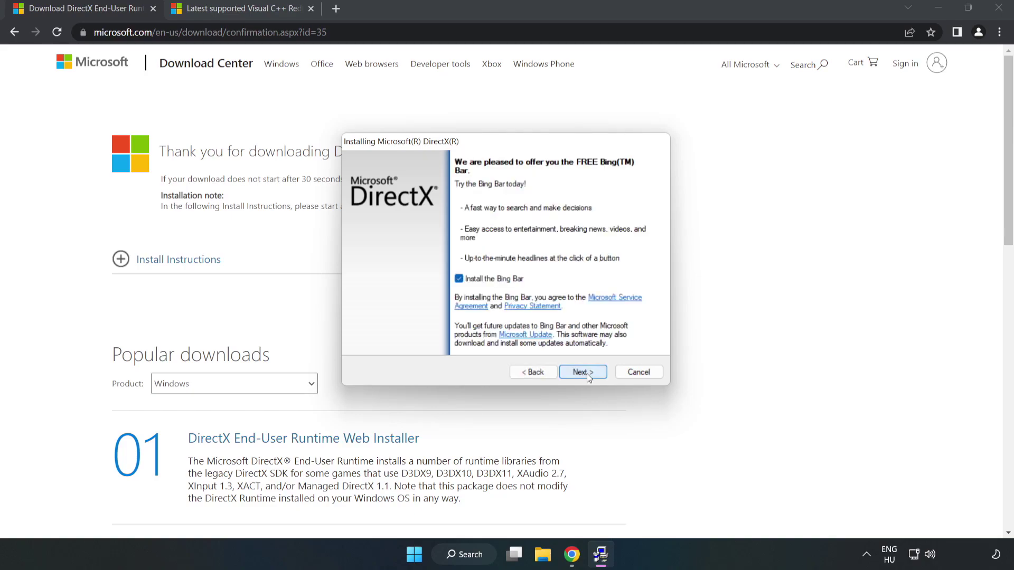
left_click(458, 278)
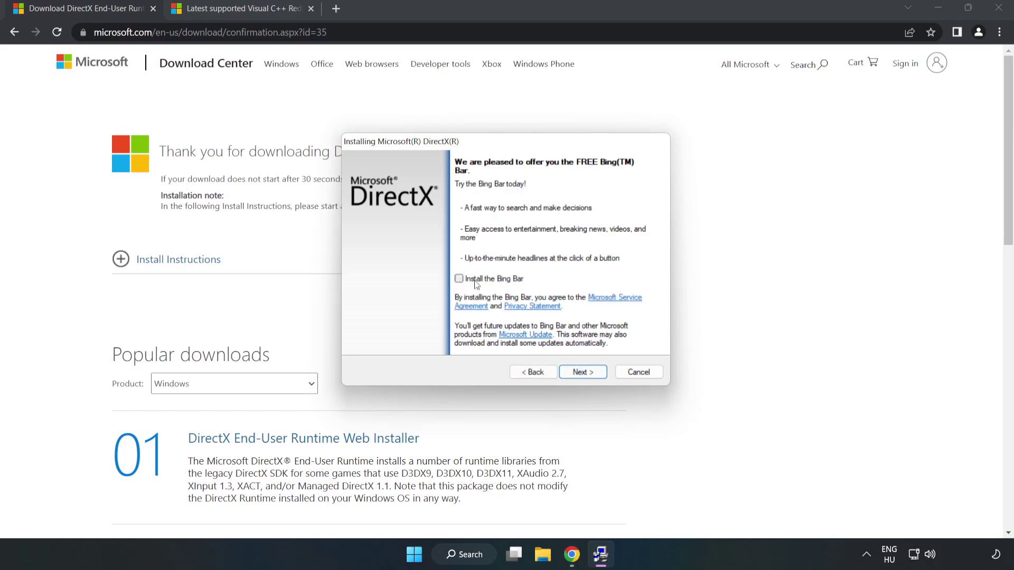
left_click(583, 372)
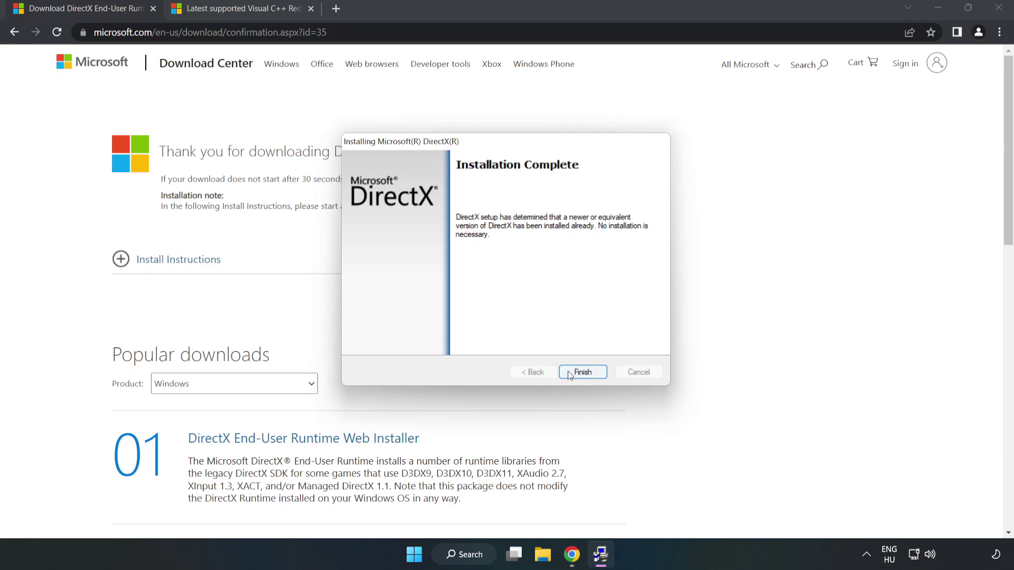
left_click(582, 372)
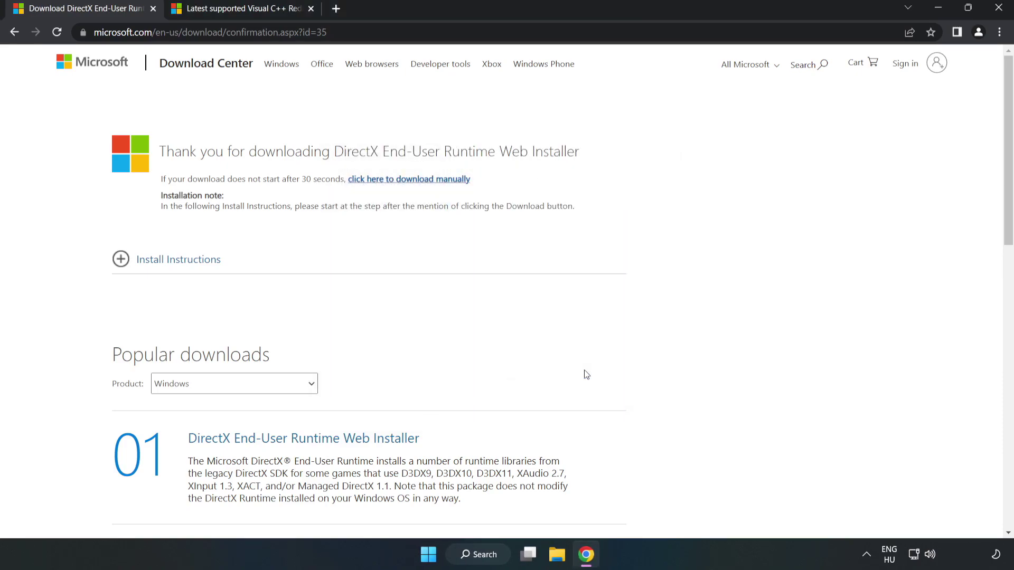
Close the DirectX tab and download the x86, x64 and ARM64 VC++ redistributables, allowing multiple downloads
left_click(153, 9)
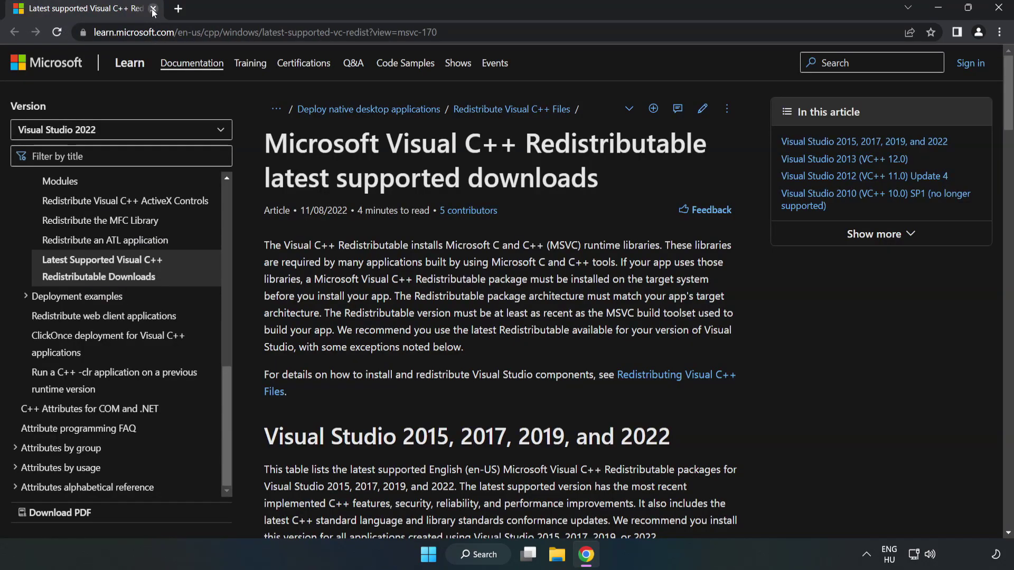
left_click(507, 32)
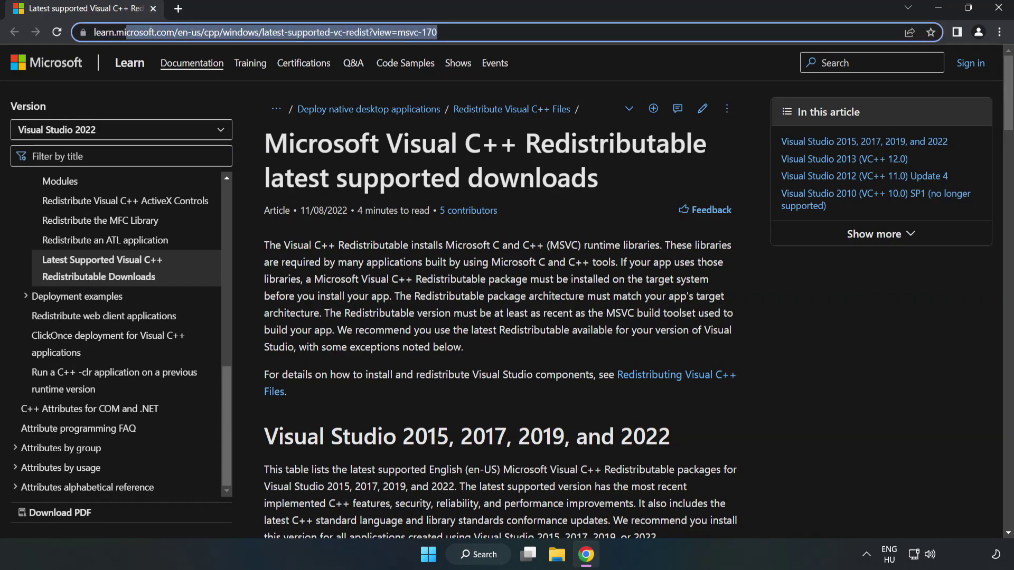
left_click(507, 32)
left_click(749, 116)
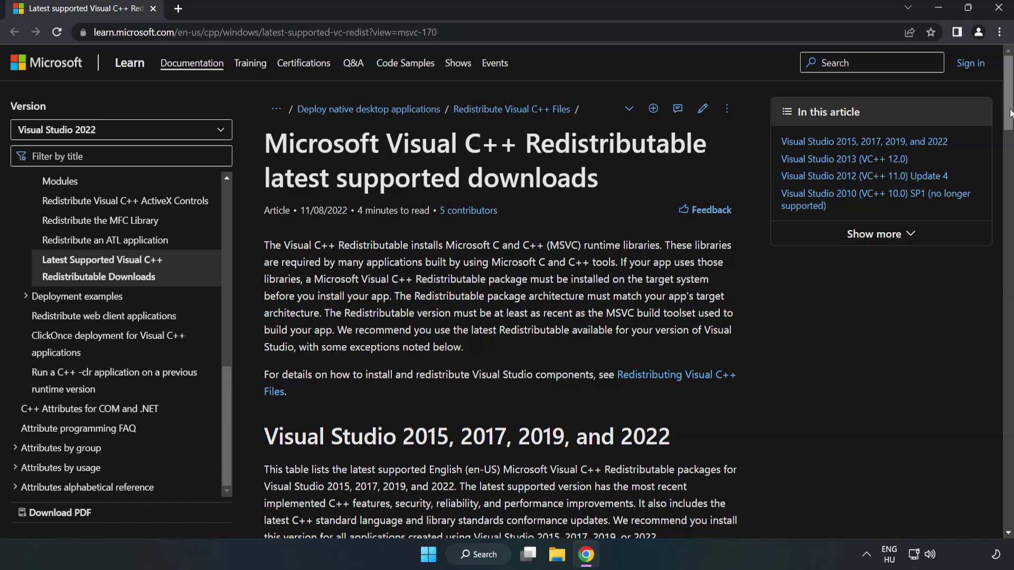
left_click_drag(1008, 126, 1009, 178)
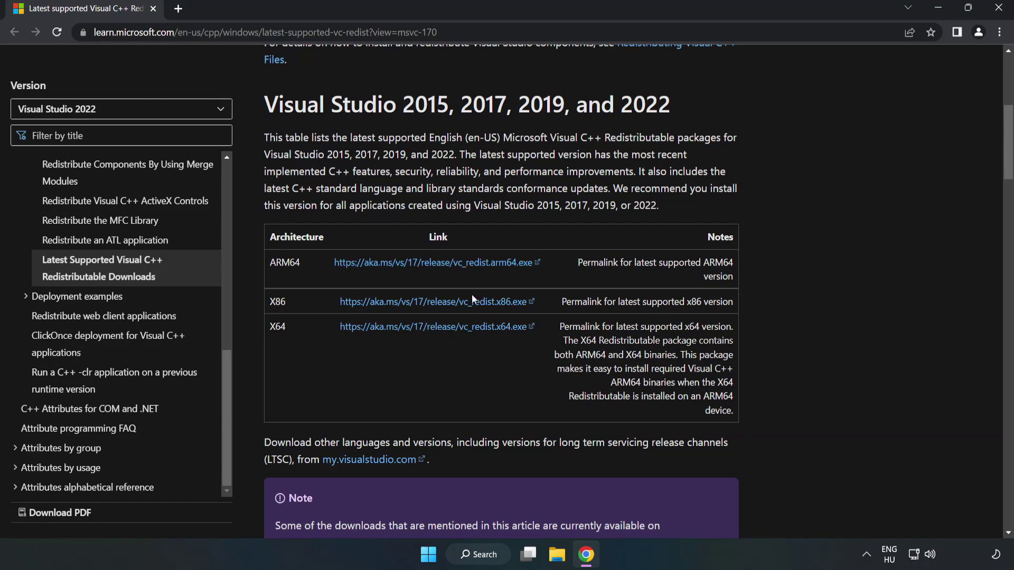
left_click(445, 303)
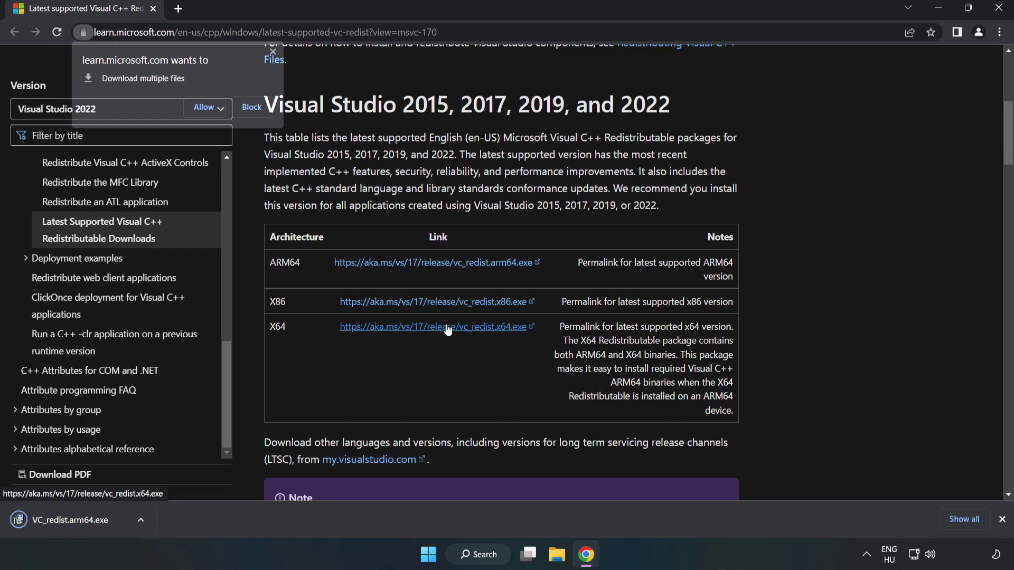
left_click(204, 107)
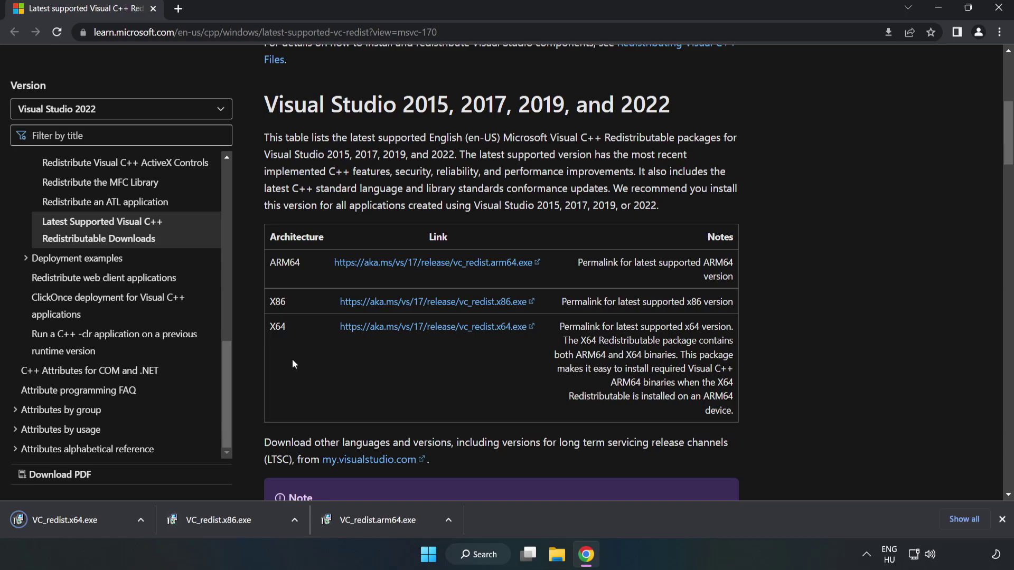
Try installing the ARM64 redistributable, which fails as unsupported, and dismiss it
left_click(388, 524)
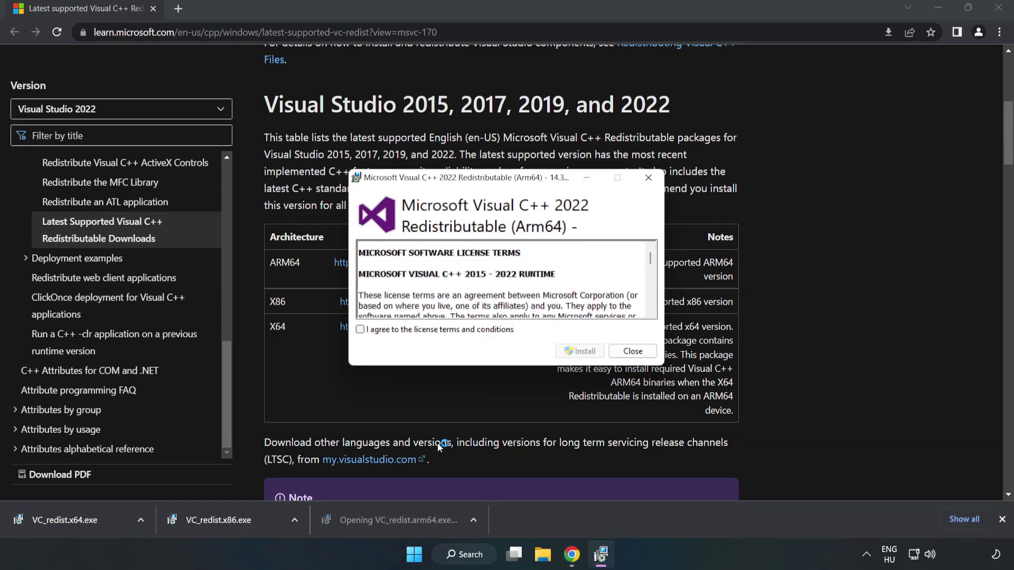
scroll(644, 253, "down", 15)
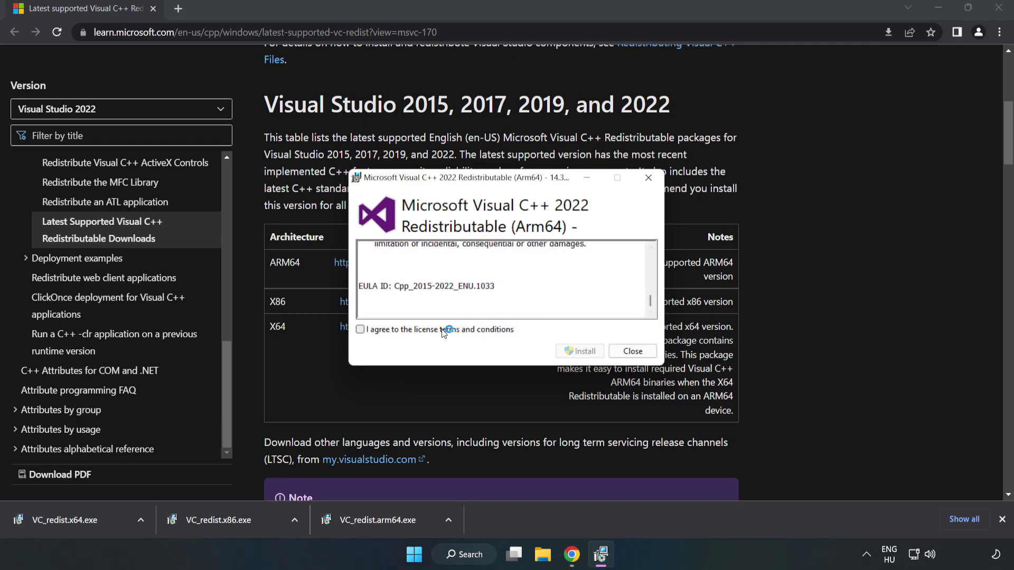
left_click(420, 333)
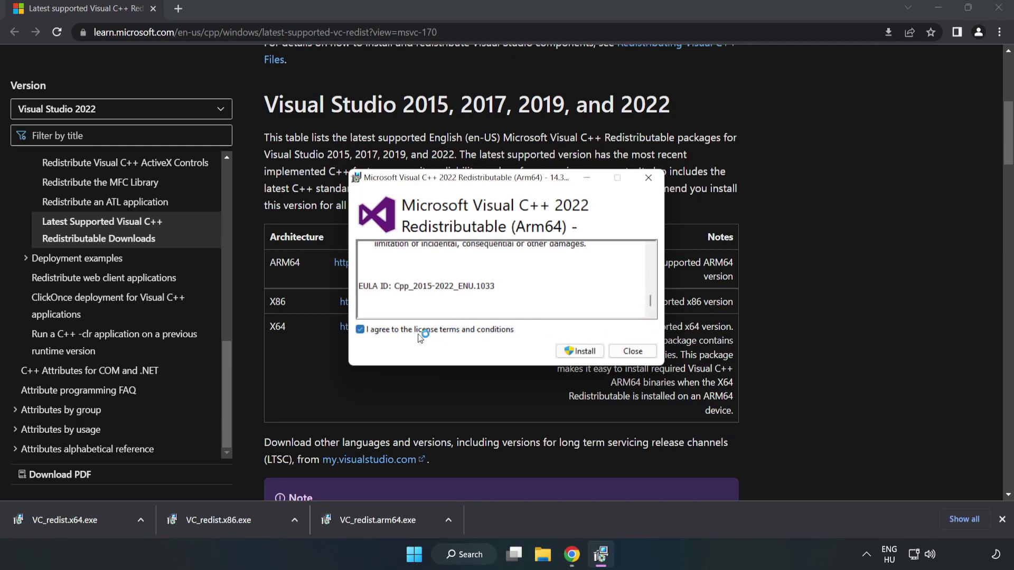
left_click(581, 357)
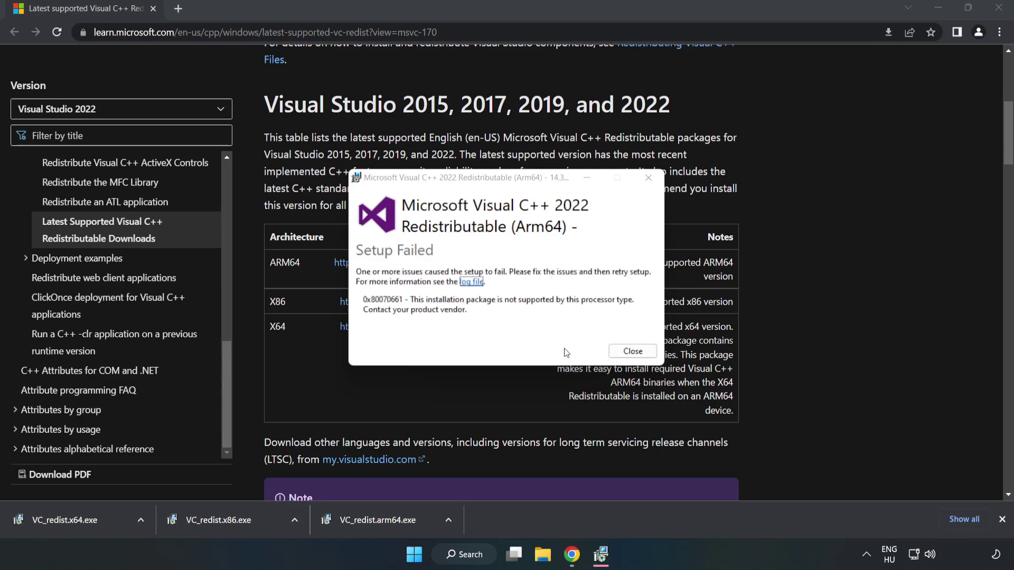
left_click(631, 351)
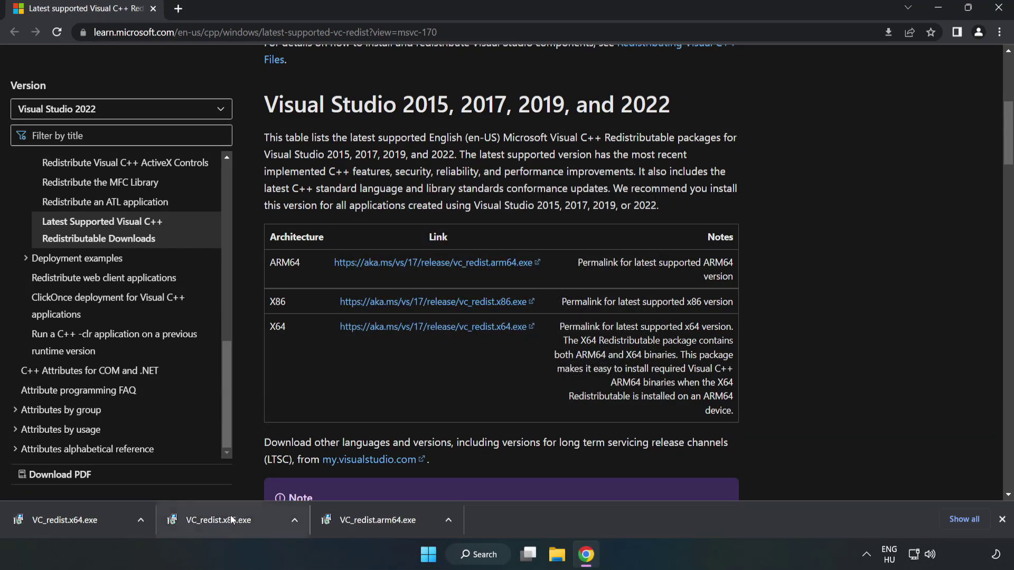
Install the x86 and x64 redistributables, closing the x64 installer without restarting
left_click(237, 518)
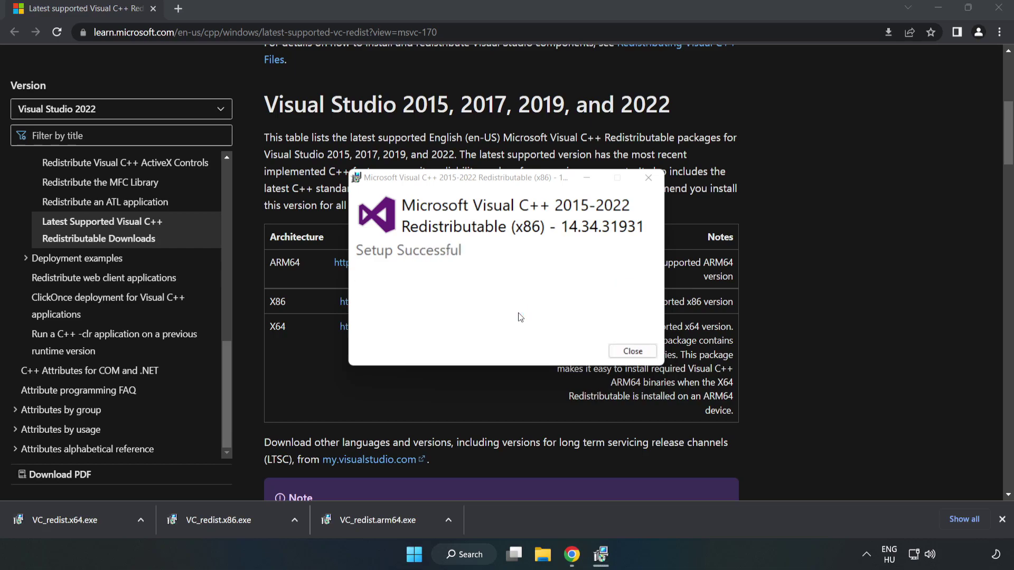
left_click(632, 351)
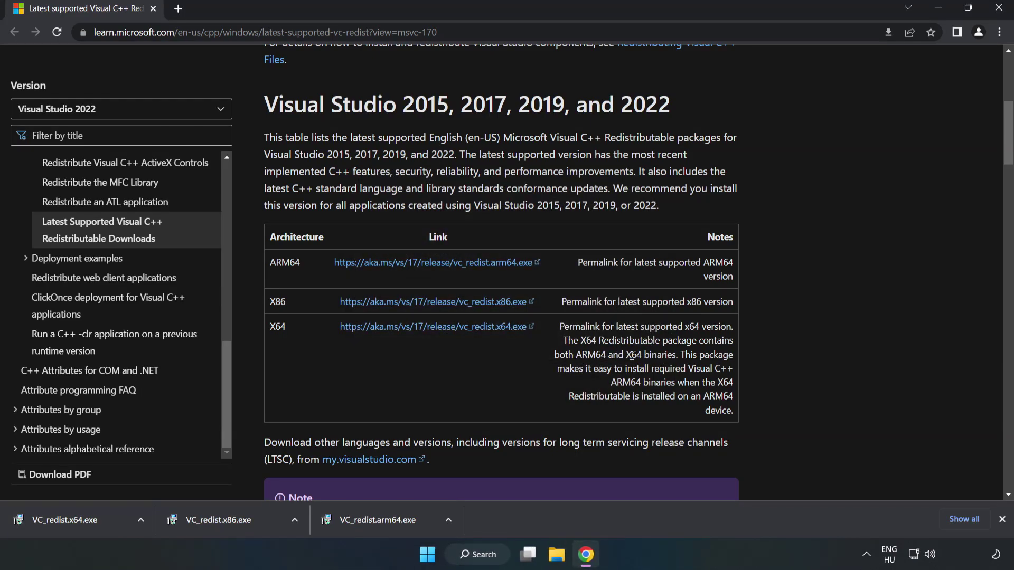
left_click(55, 518)
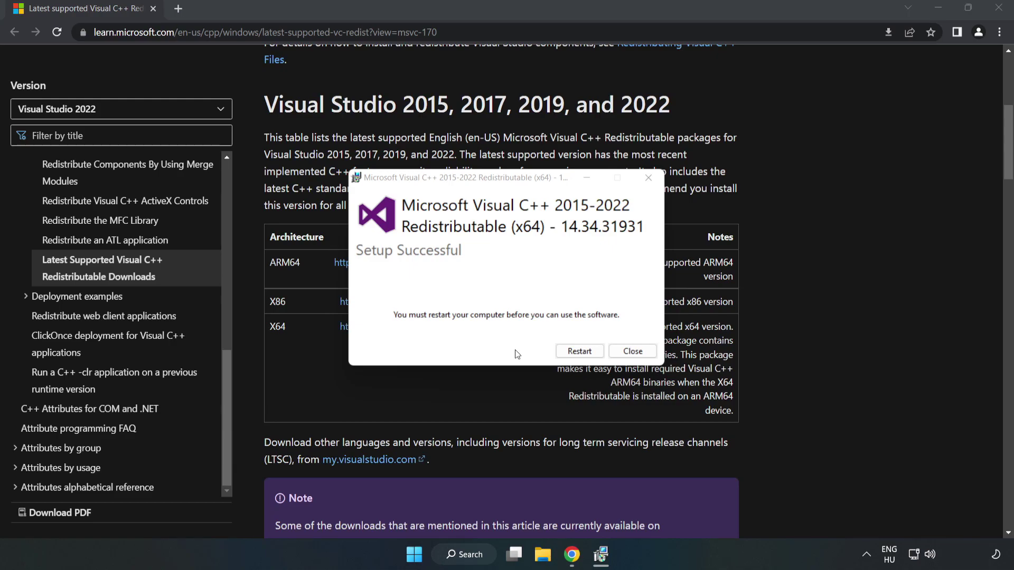
left_click(633, 351)
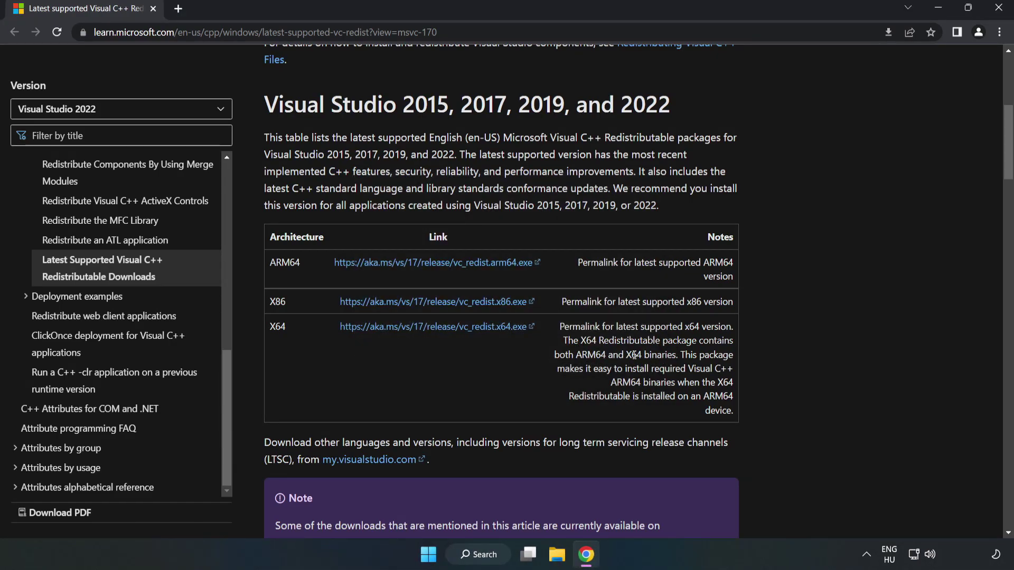
Close Chrome and bring up the Start menu power options showing Restart
left_click(999, 11)
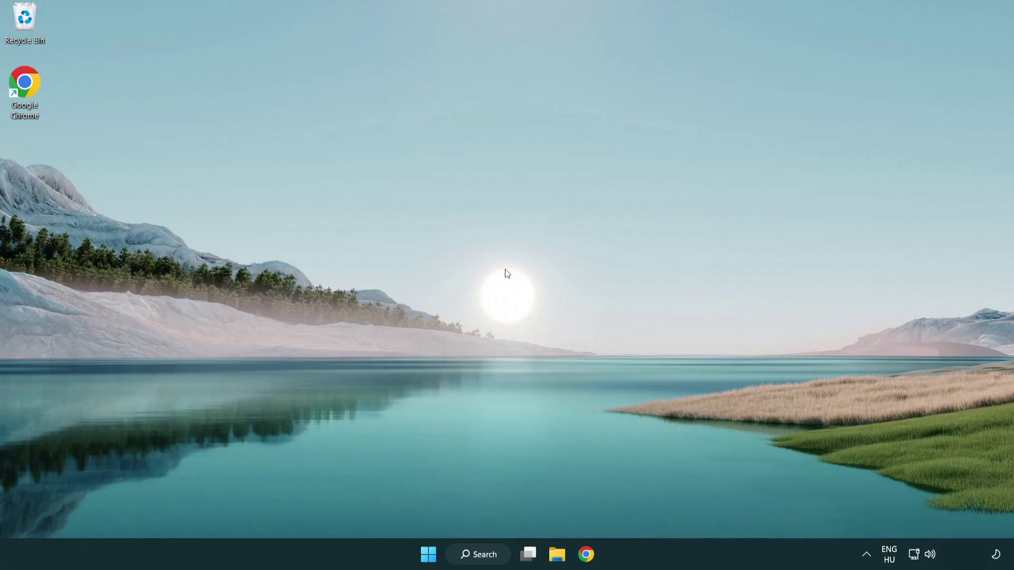
left_click(428, 554)
left_click(674, 512)
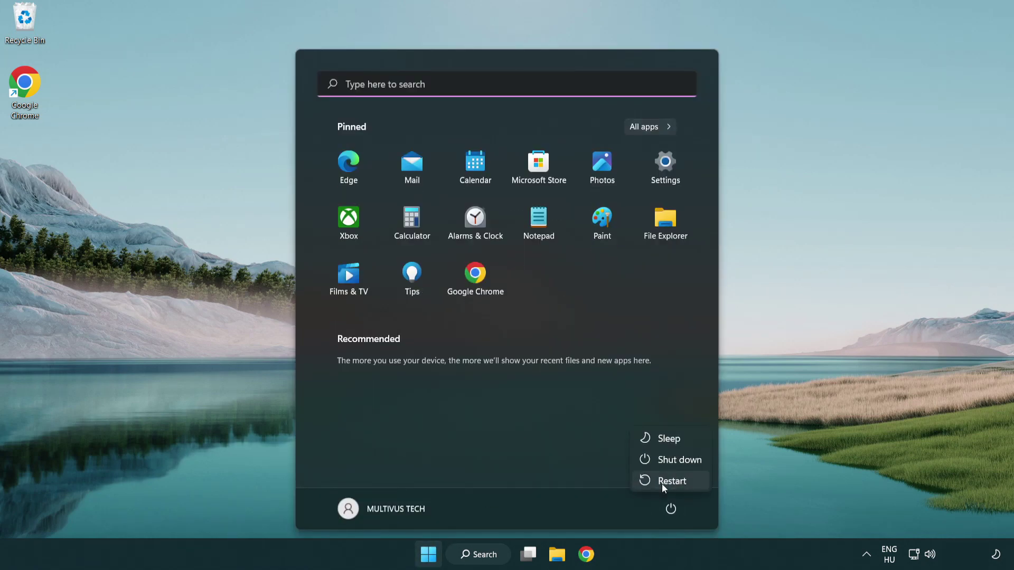